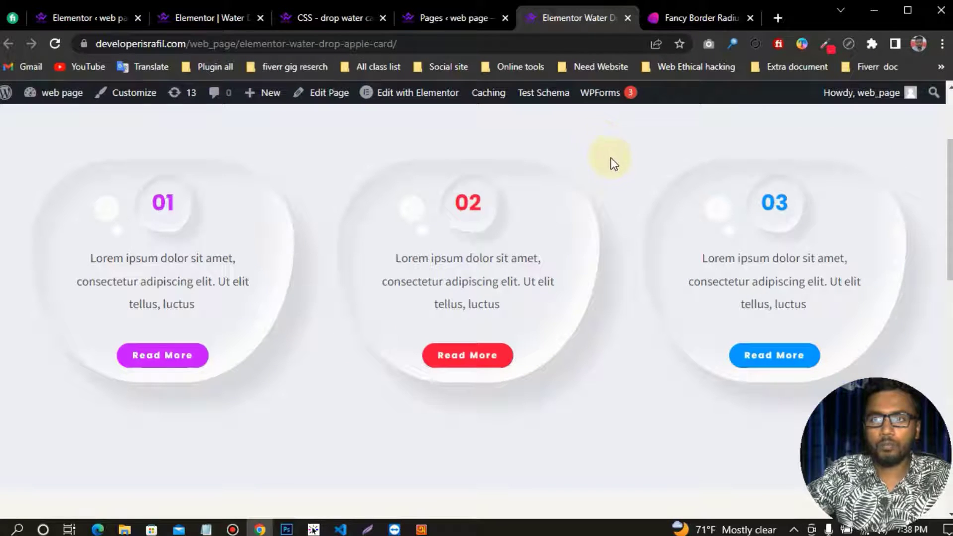
# Add a single-column section to the Elementor page and set its height to Fit To Screen.
pyautogui.moveTo(503, 252)
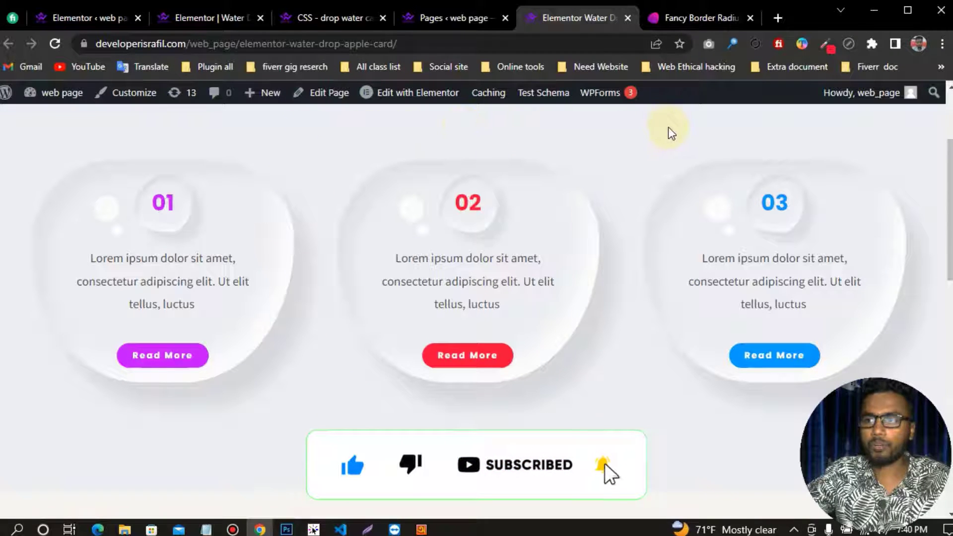
pyautogui.click(218, 17)
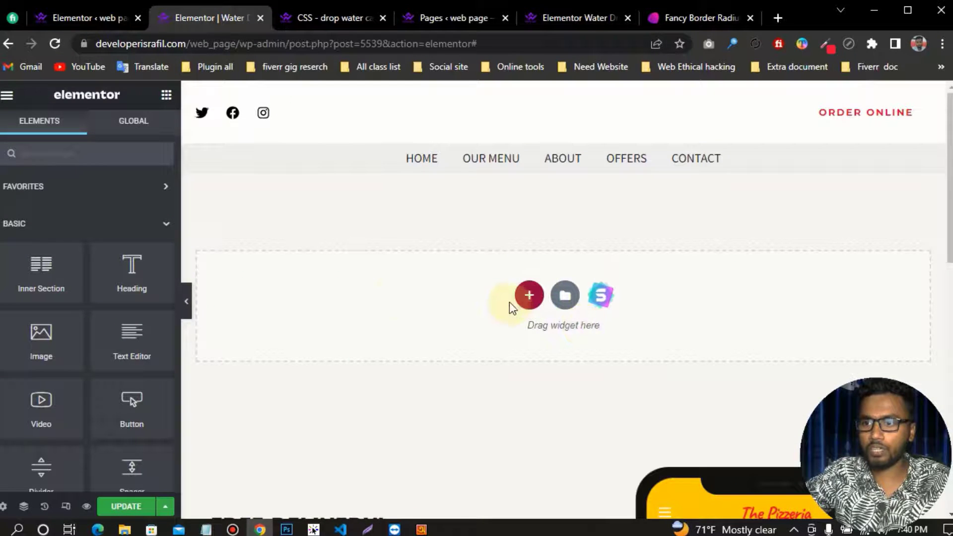
pyautogui.click(530, 304)
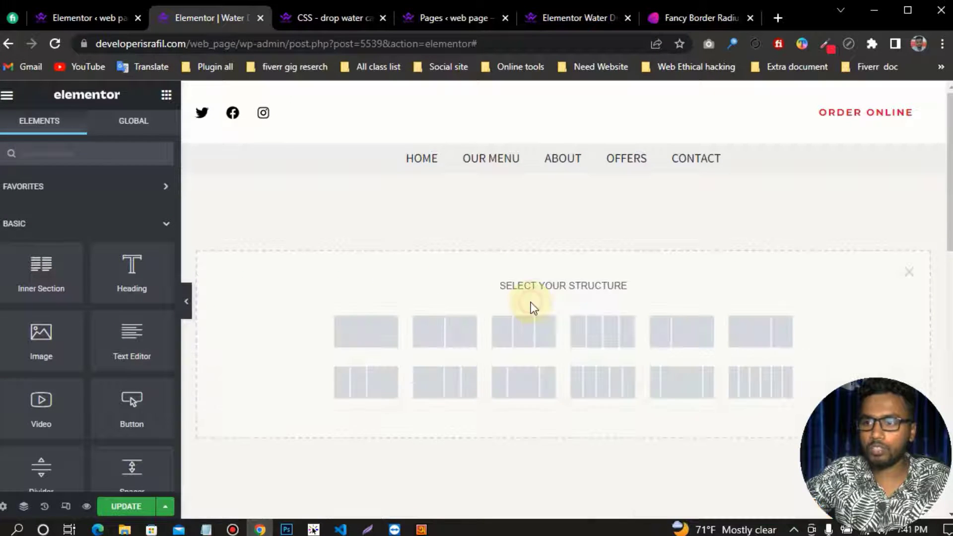
pyautogui.click(385, 327)
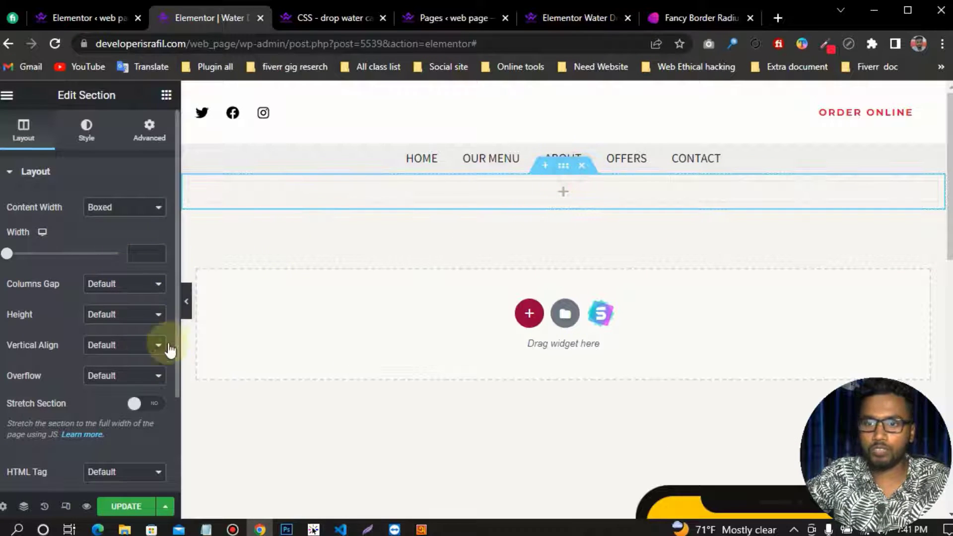
pyautogui.click(125, 315)
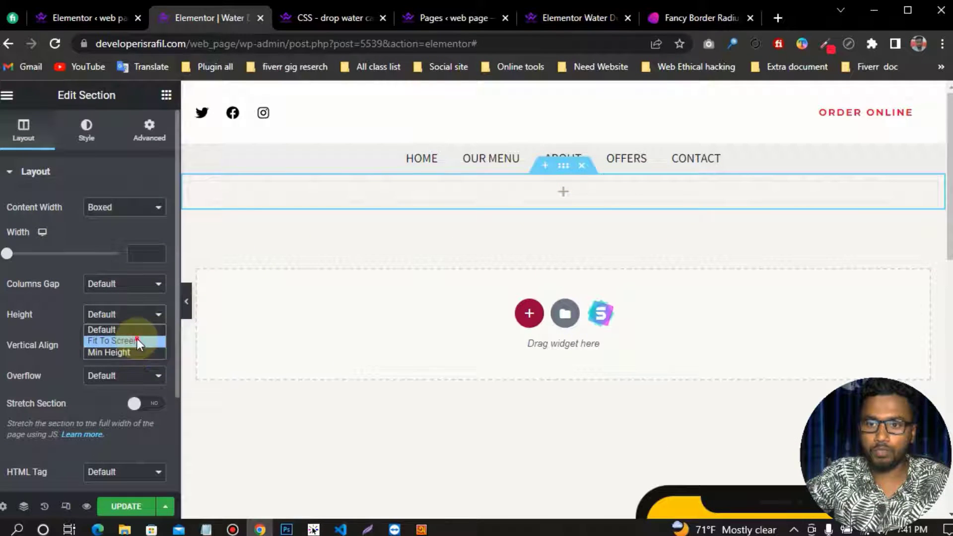
pyautogui.click(135, 341)
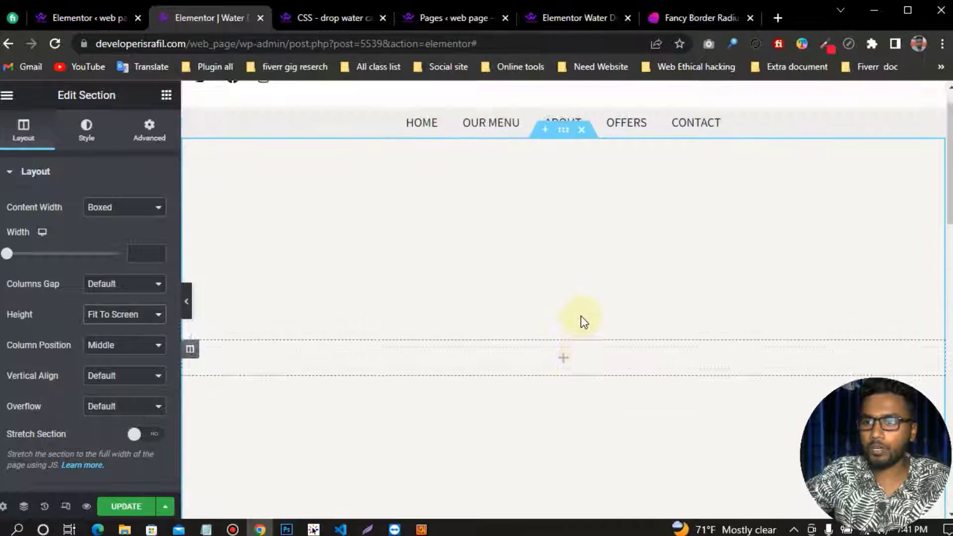
# Copy the background colour code from the text notes and give the section a classic background colour of #eff0f4.
pyautogui.scroll(1, 581, 315)
pyautogui.scroll(-1, 653, 285)
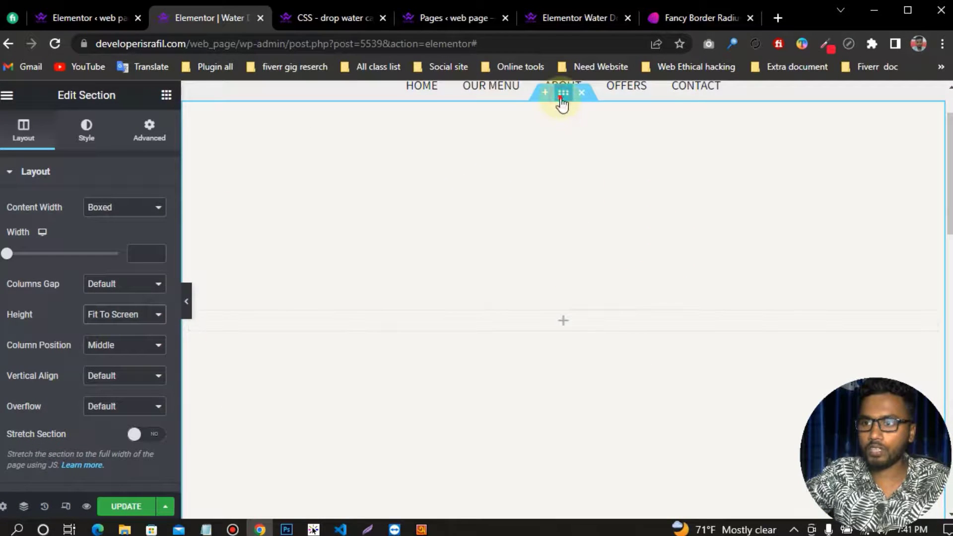
pyautogui.click(205, 530)
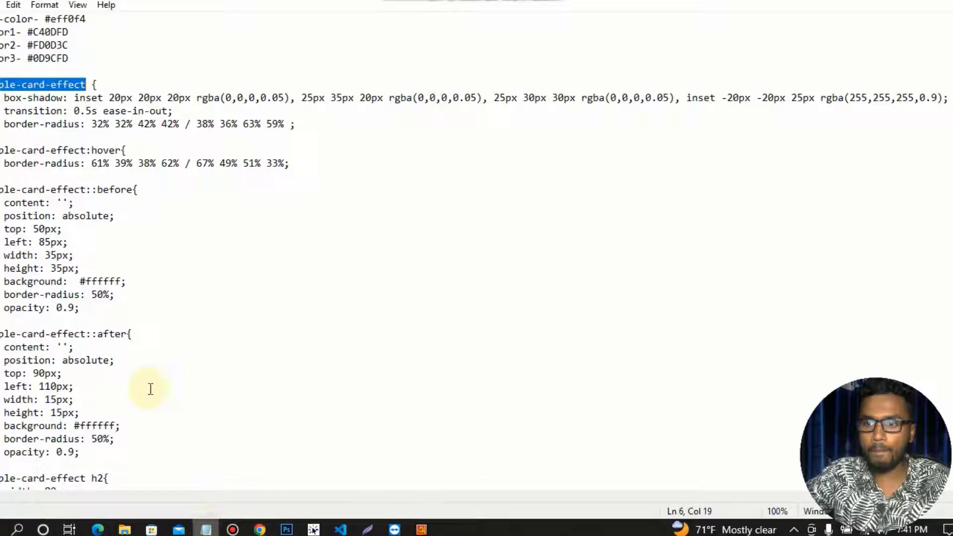
pyautogui.moveTo(45, 20); pyautogui.dragTo(70, 18)
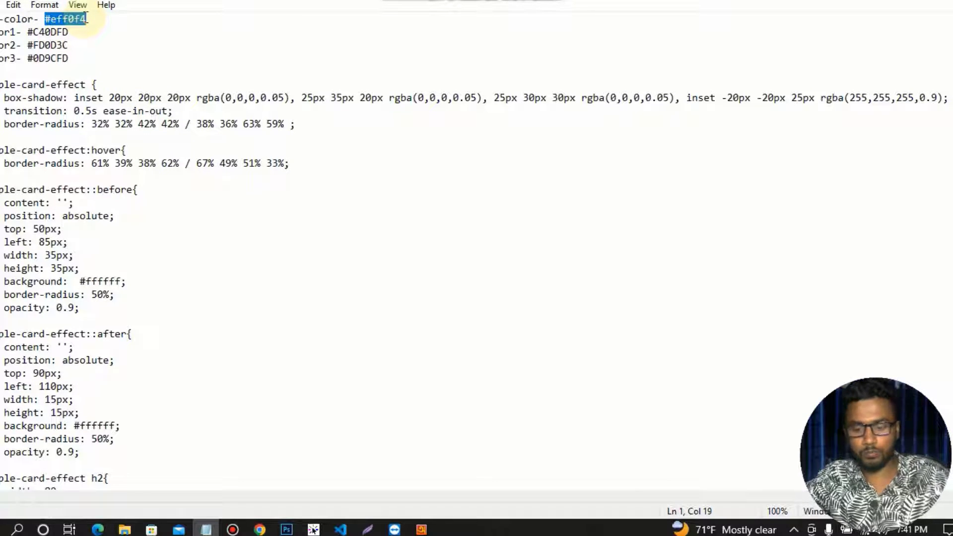
pyautogui.click(260, 530)
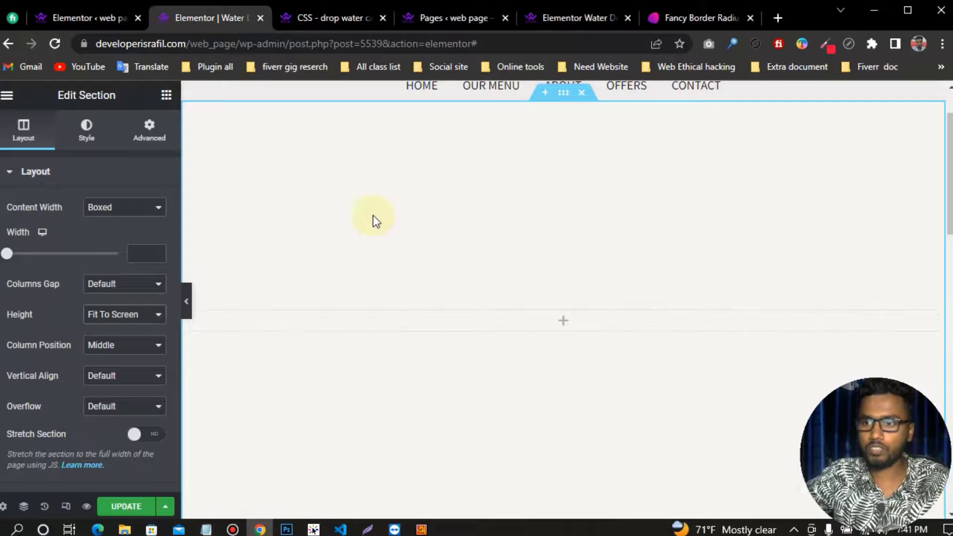
pyautogui.click(86, 131)
pyautogui.click(98, 238)
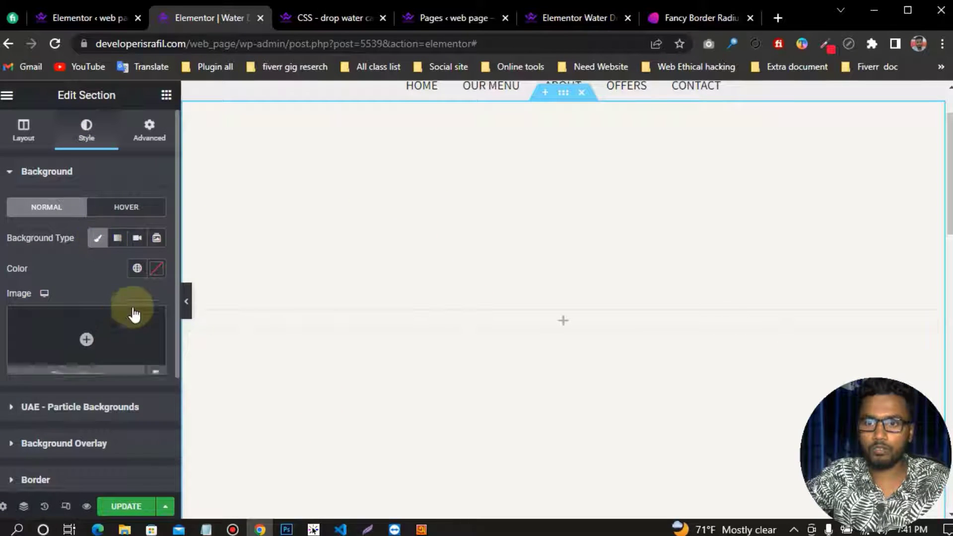
pyautogui.click(160, 270)
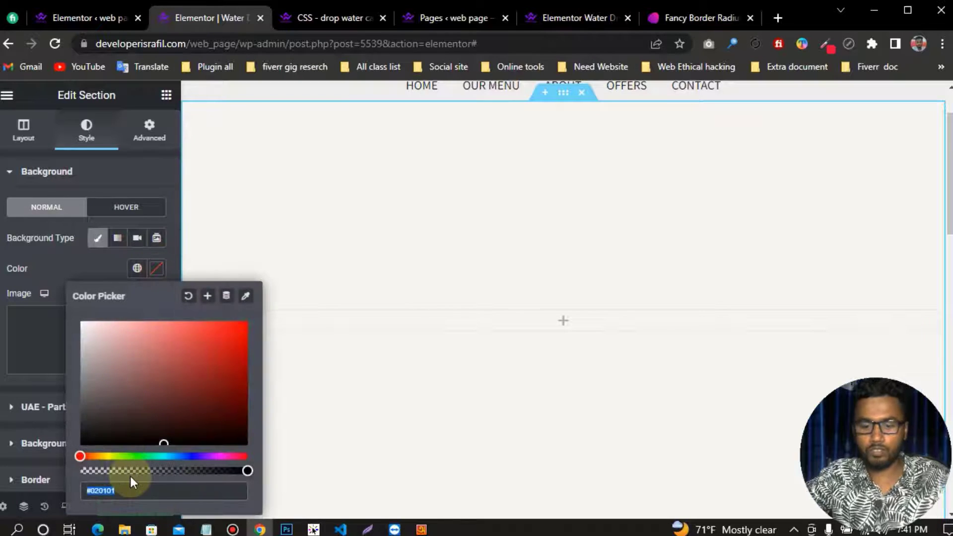
pyautogui.write('#eff0f4')
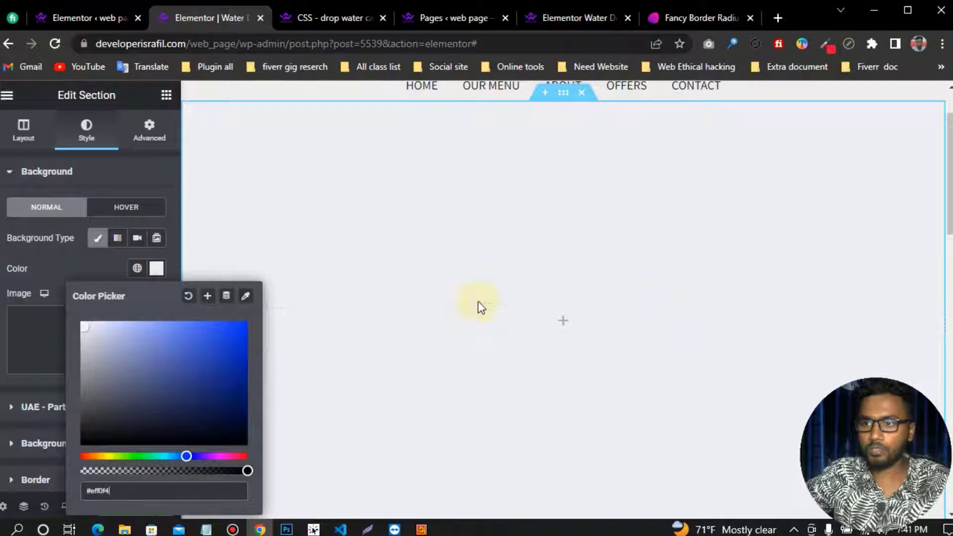
pyautogui.click(478, 304)
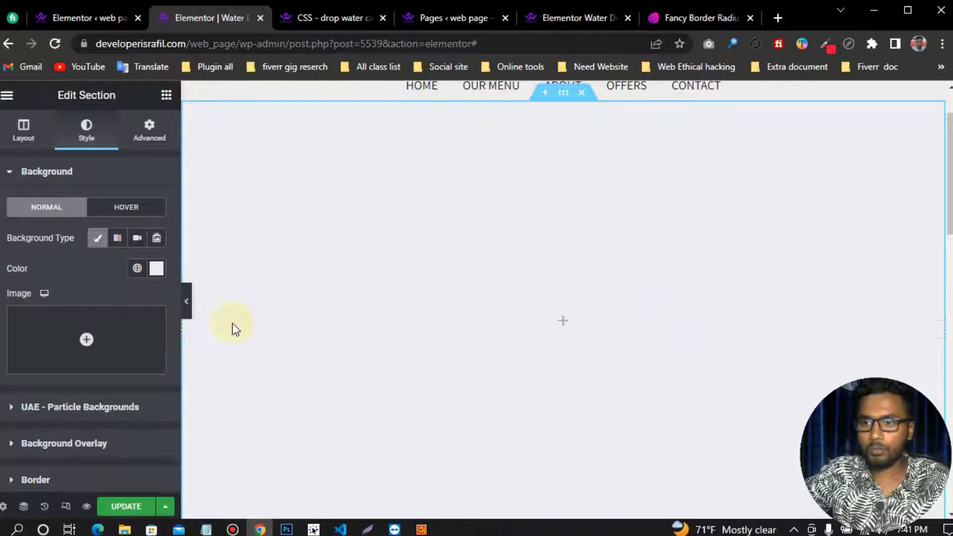
# Add two more columns to the section for a three-column layout.
pyautogui.rightClick(197, 314)
pyautogui.click(271, 214)
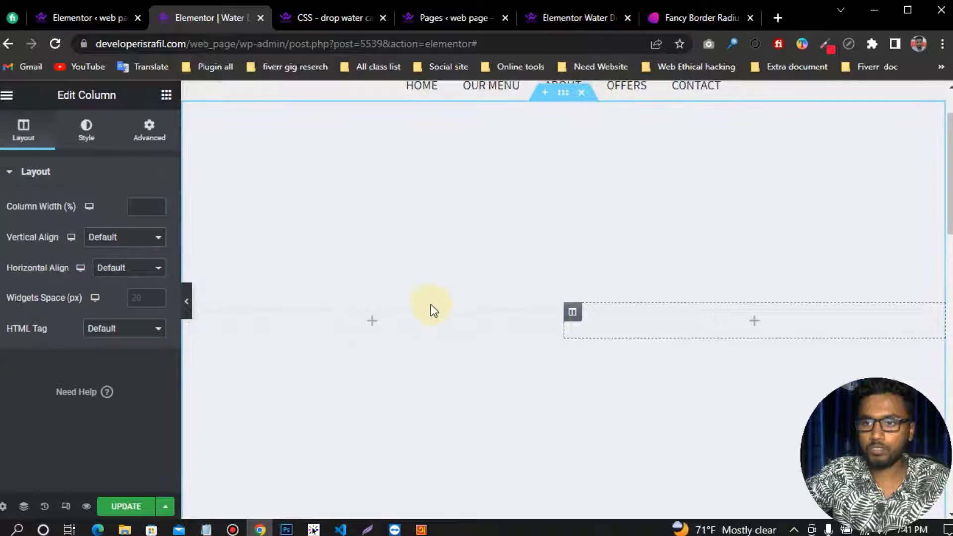
pyautogui.rightClick(572, 313)
pyautogui.click(638, 214)
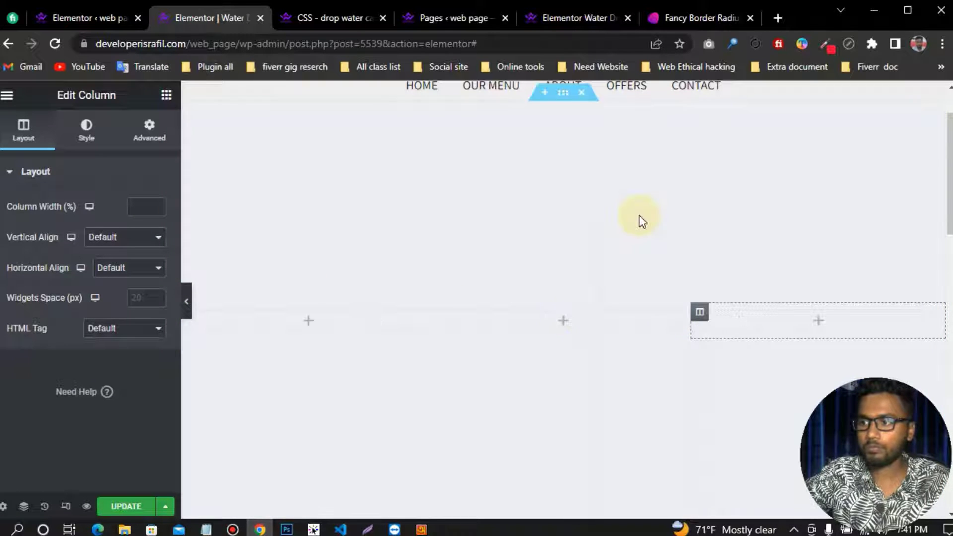
# Insert a Heading widget in the middle column with the title 02 and centre it.
pyautogui.click(589, 323)
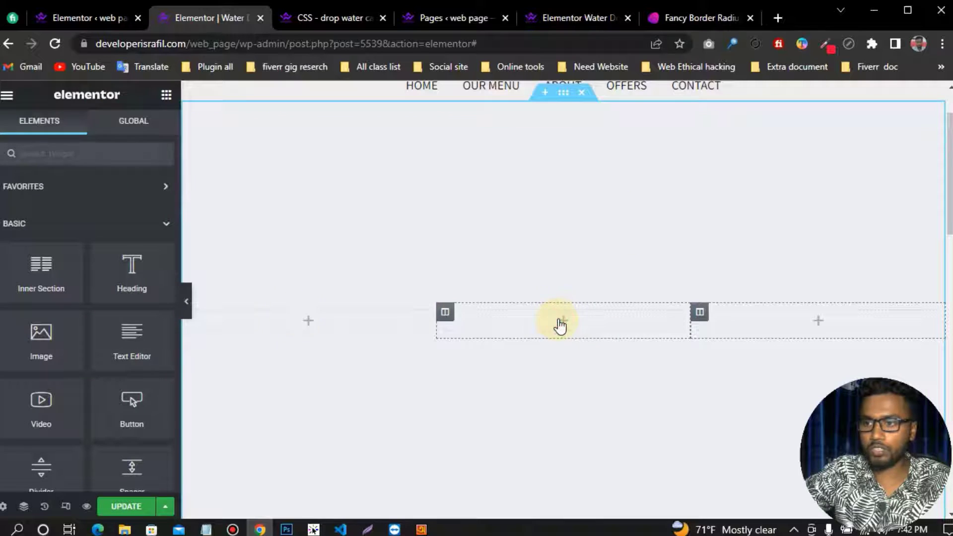
pyautogui.moveTo(115, 292); pyautogui.dragTo(568, 313)
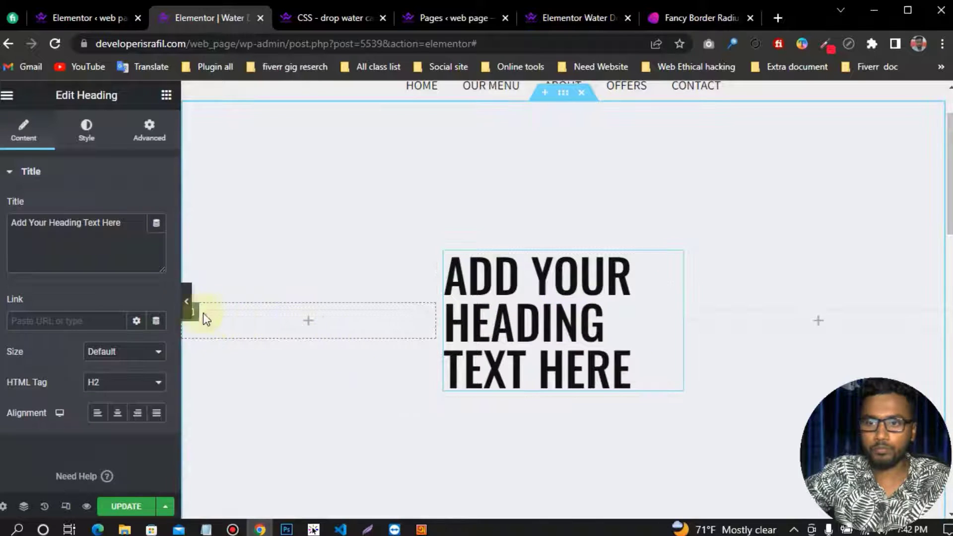
pyautogui.tripleClick(132, 224)
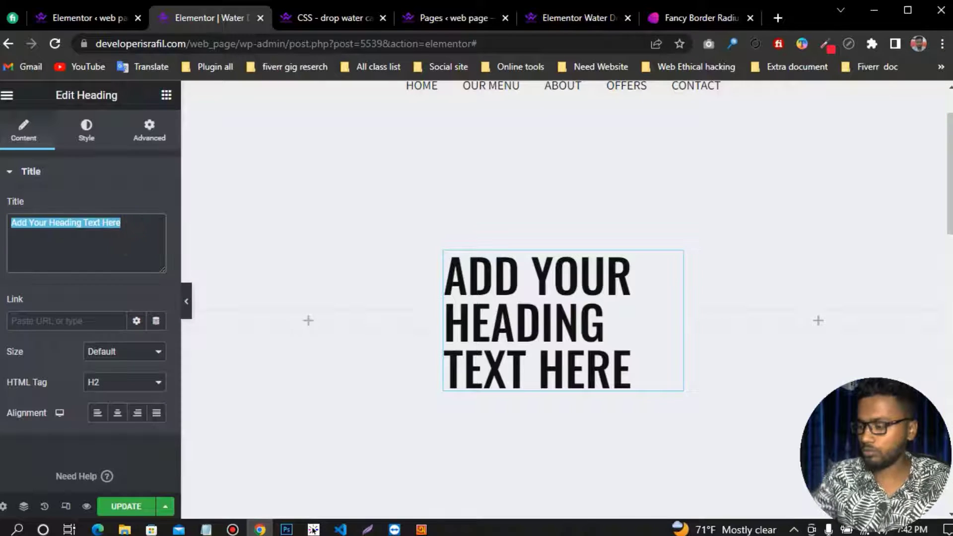
pyautogui.write('02')
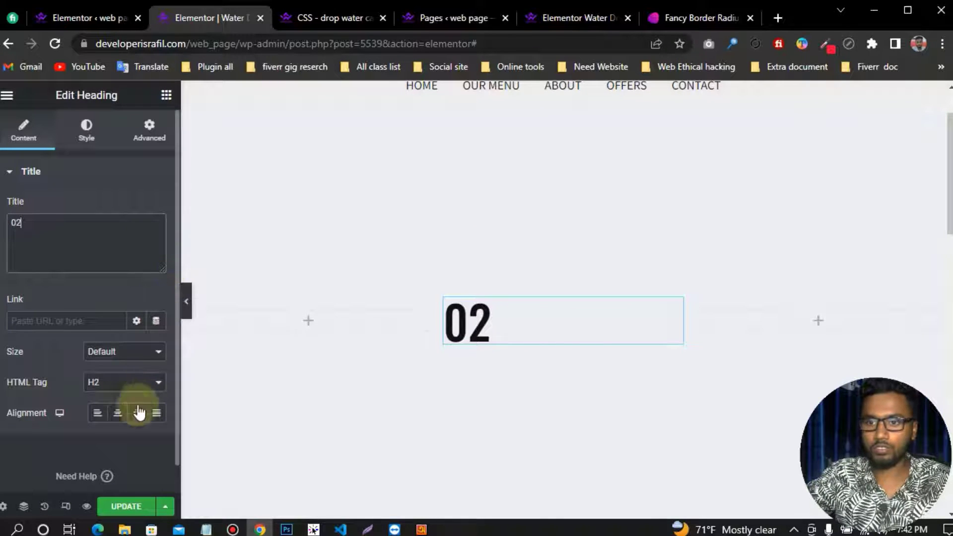
pyautogui.click(119, 415)
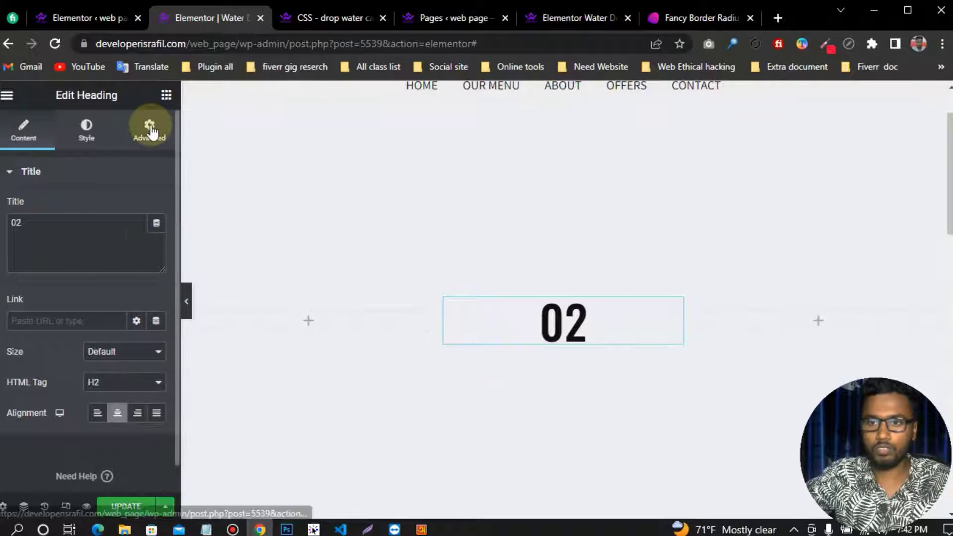
# Add a centred Text Editor widget below the 02 heading and delete "ullamcorper mattis, pulvinar dapibus leo." from its text.
pyautogui.click(166, 95)
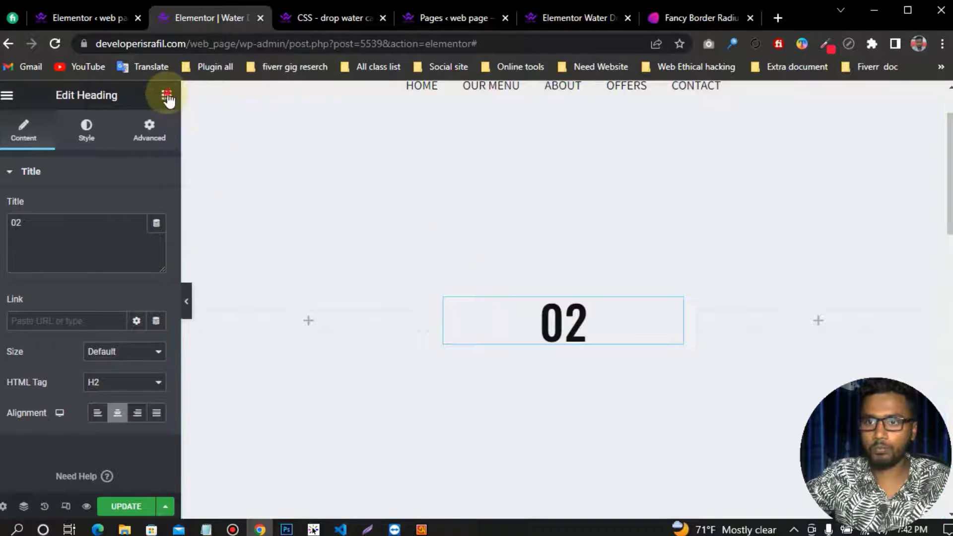
pyautogui.moveTo(130, 338); pyautogui.dragTo(610, 323)
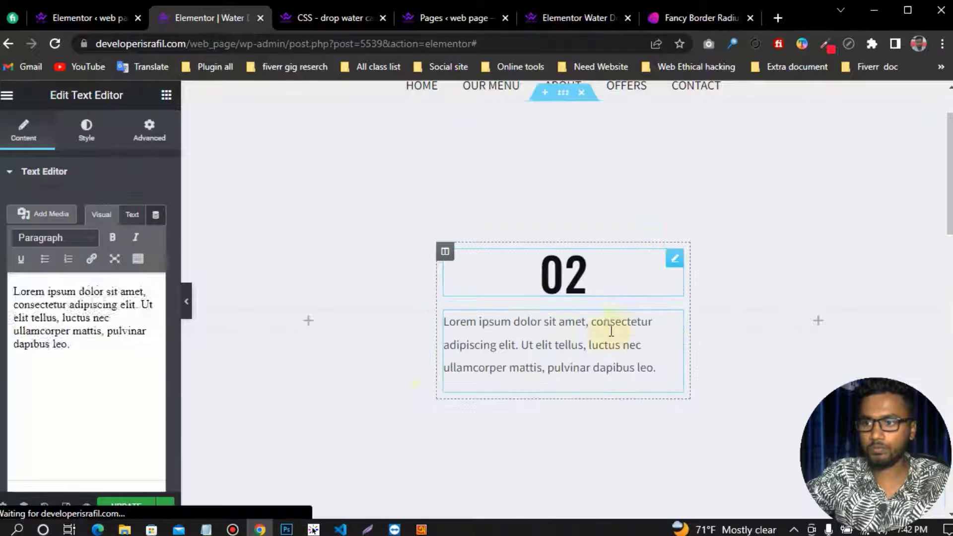
pyautogui.click(75, 133)
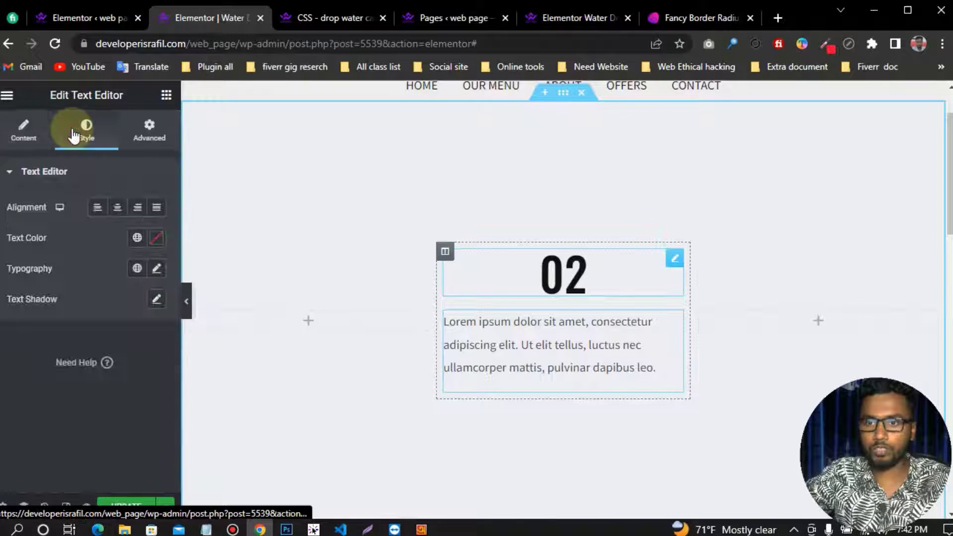
pyautogui.click(117, 207)
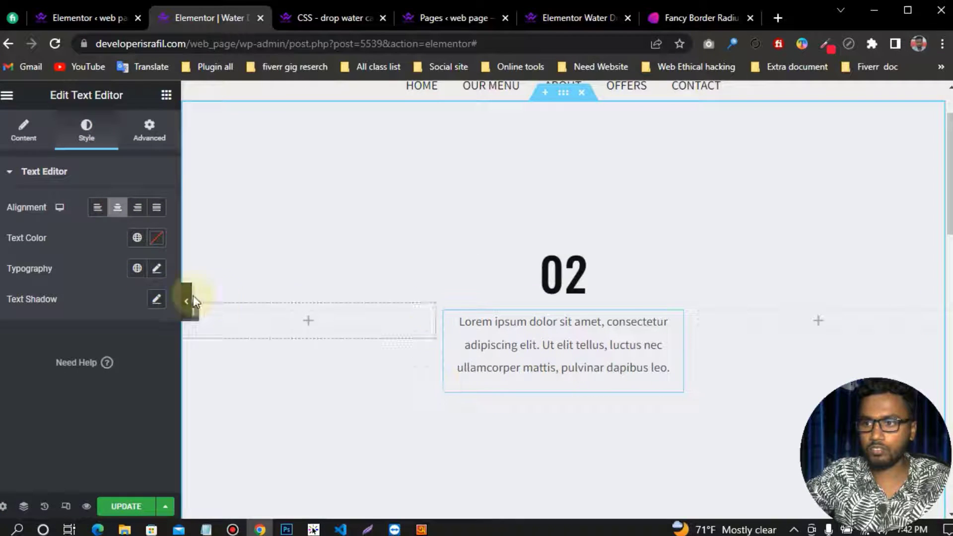
pyautogui.click(23, 130)
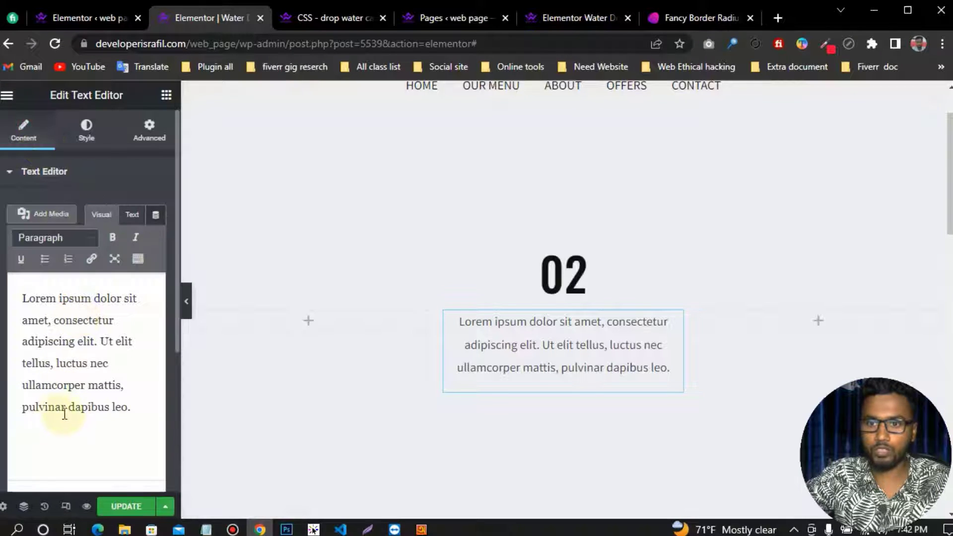
pyautogui.moveTo(25, 384); pyautogui.dragTo(136, 419)
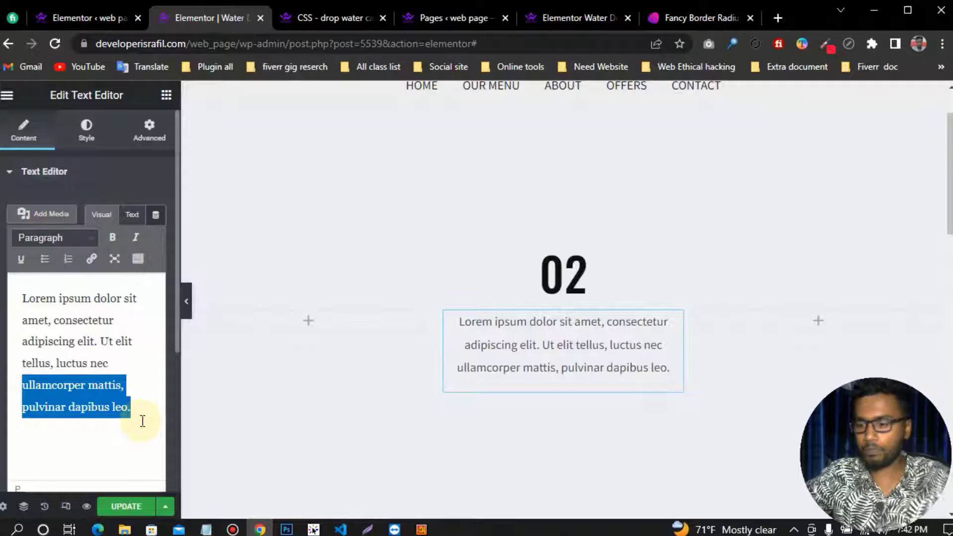
pyautogui.press('BackSpace')
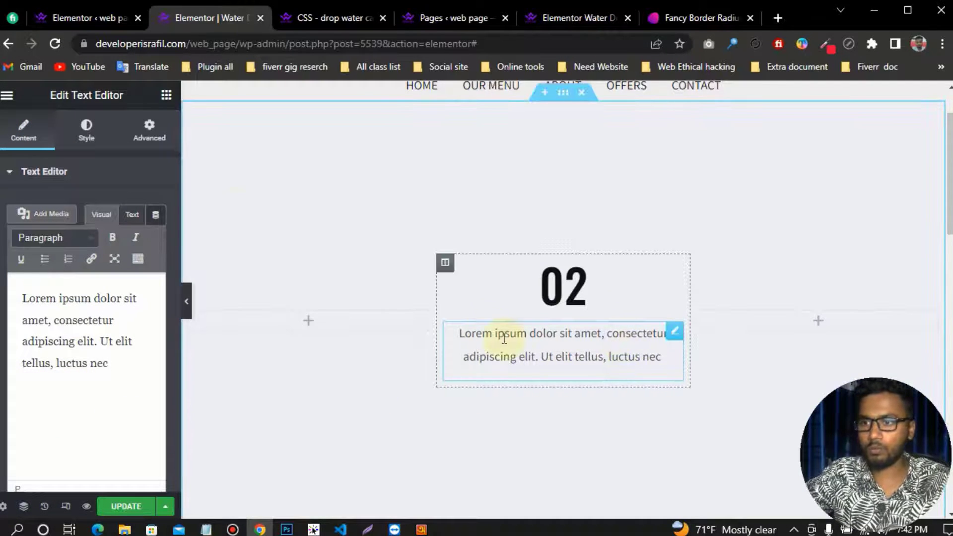
# Insert a Button widget below the paragraph in the middle column and centre it.
pyautogui.click(166, 94)
pyautogui.moveTo(132, 414); pyautogui.dragTo(566, 365)
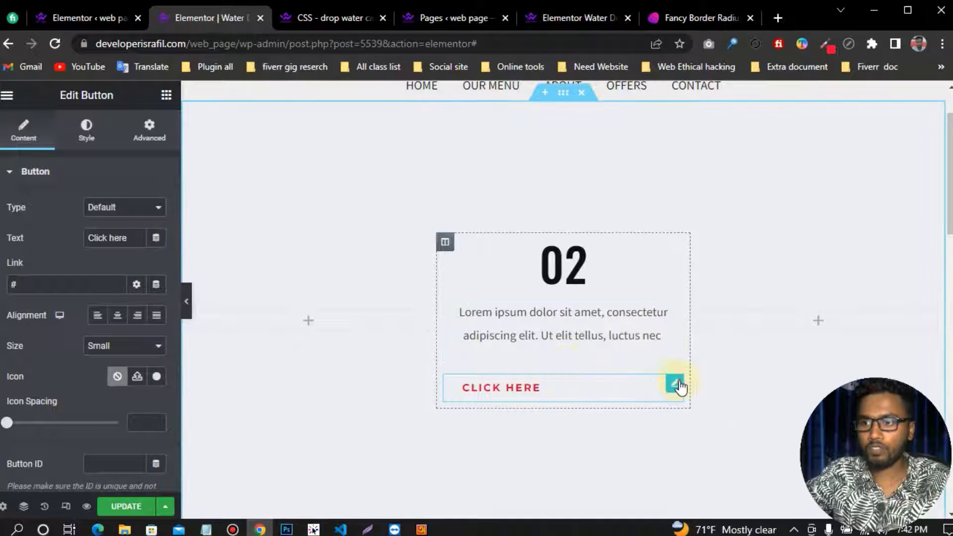
pyautogui.click(117, 315)
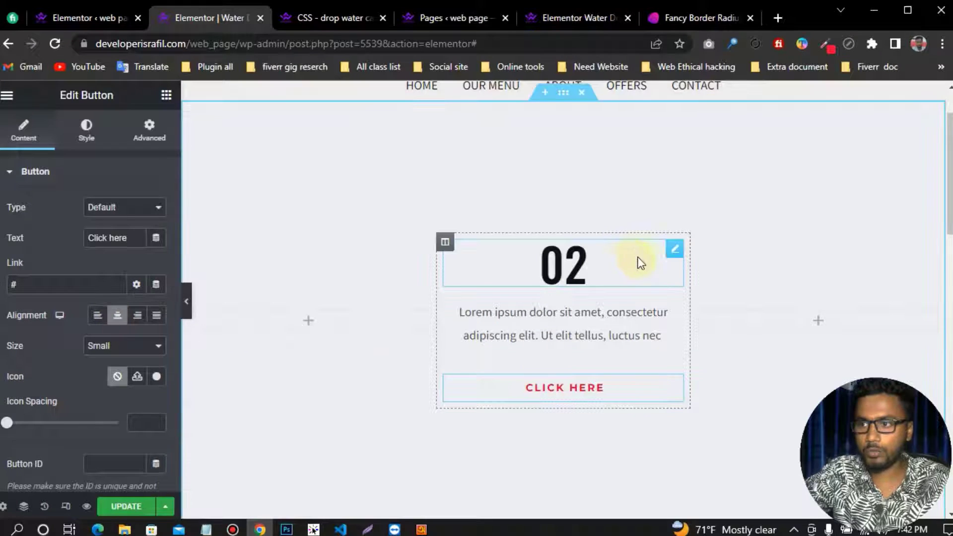
# Set the font size of the 02 heading to 45 px.
pyautogui.click(672, 250)
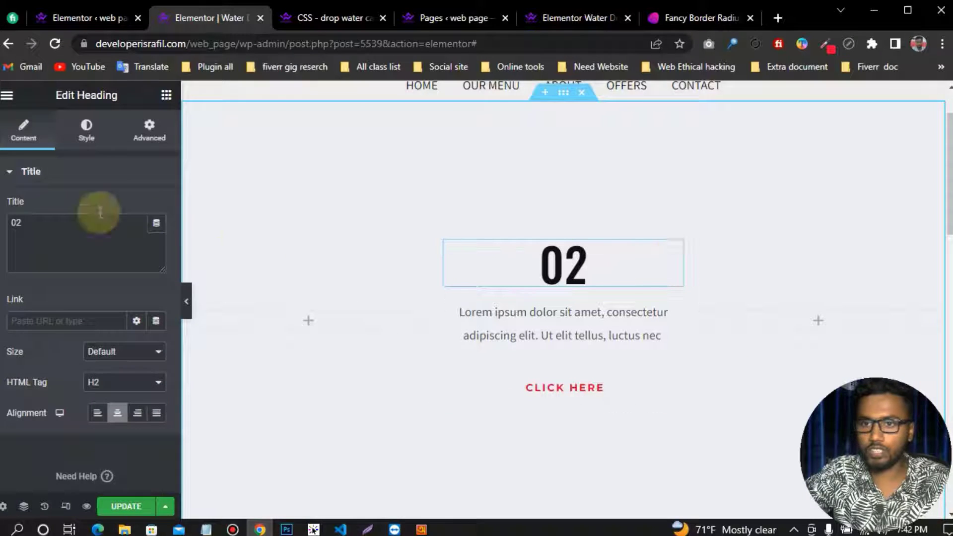
pyautogui.click(87, 139)
pyautogui.click(157, 237)
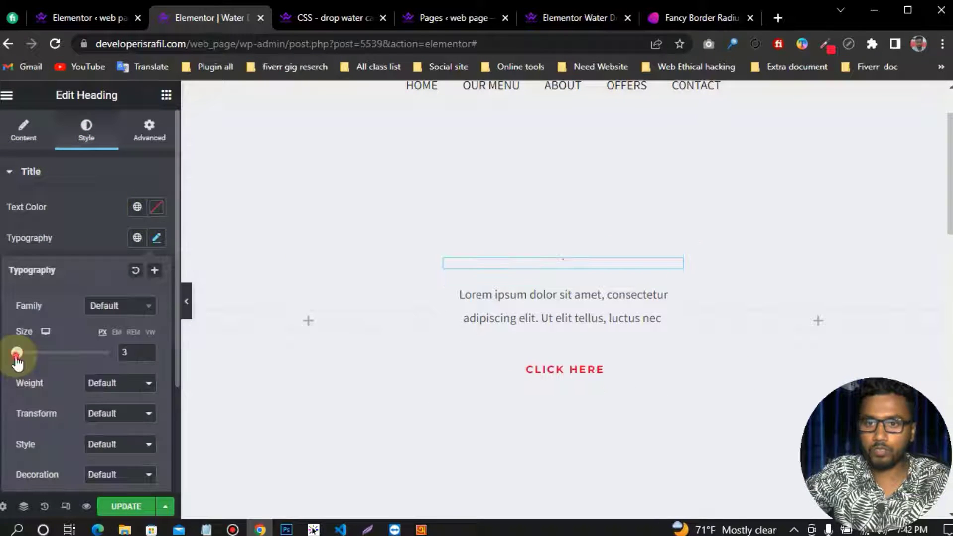
pyautogui.click(126, 352)
pyautogui.write('45')
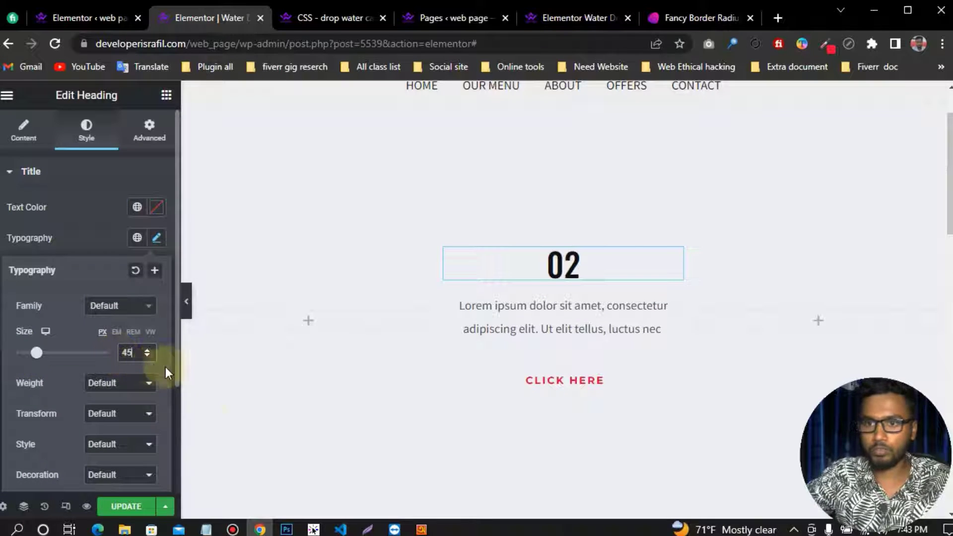
# Set the 02 heading's font family to Poppins with weight 700 (Bold).
pyautogui.click(149, 309)
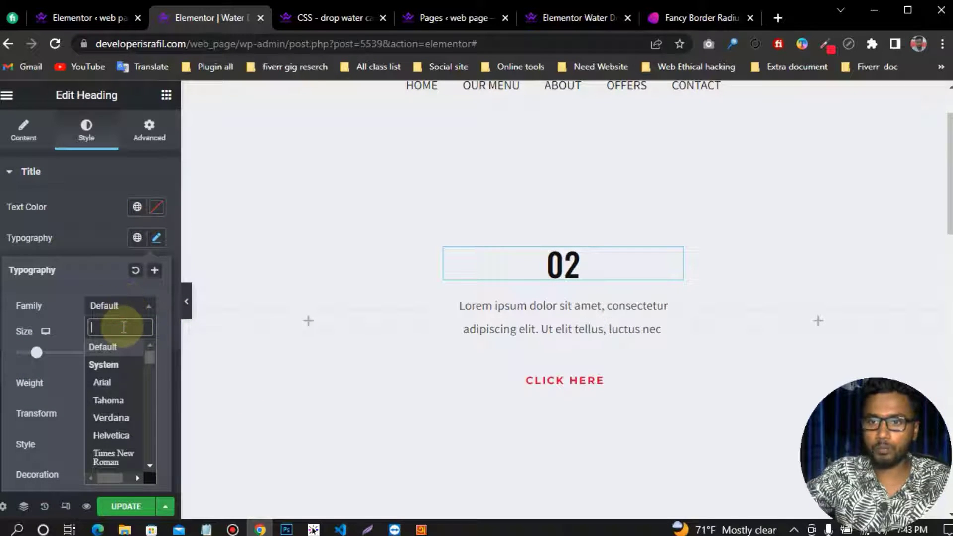
pyautogui.write('po')
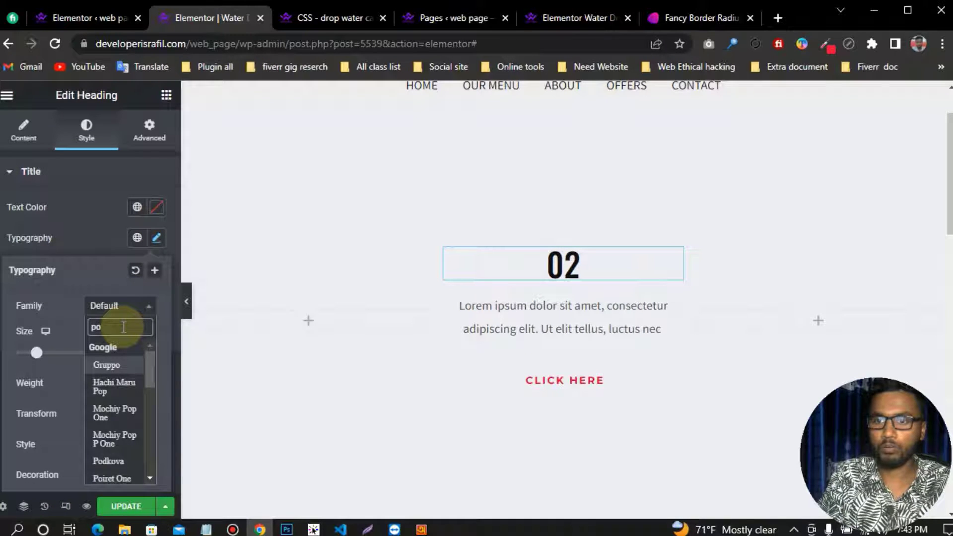
pyautogui.write('p')
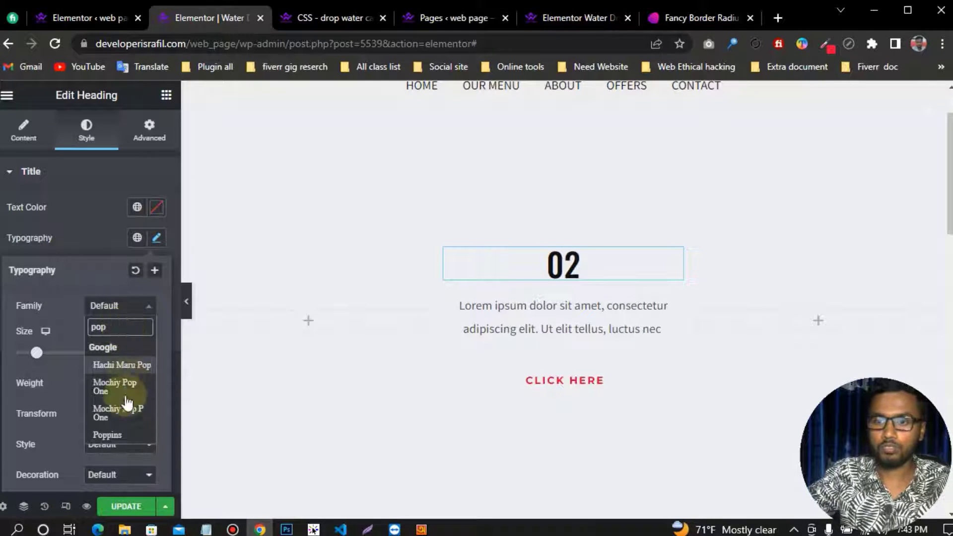
pyautogui.click(114, 435)
pyautogui.click(134, 387)
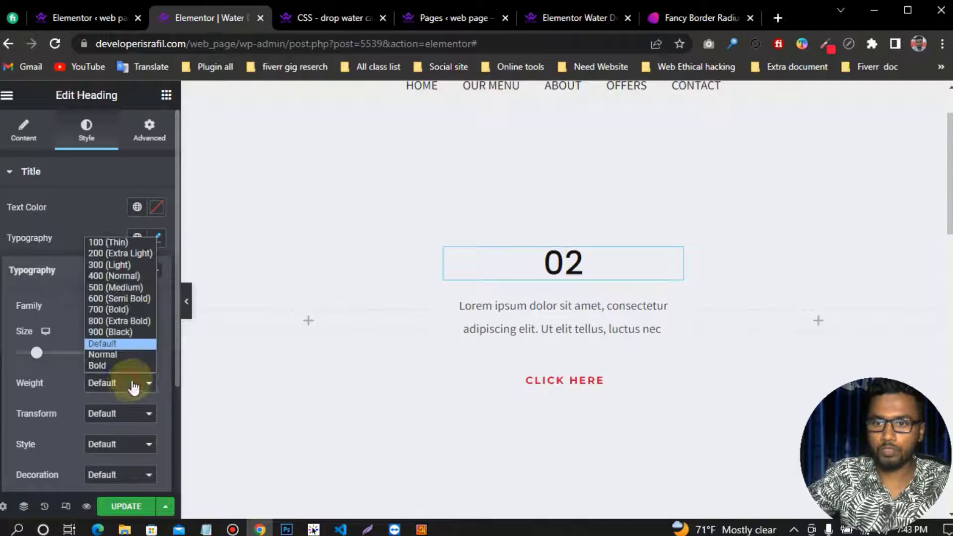
pyautogui.click(133, 310)
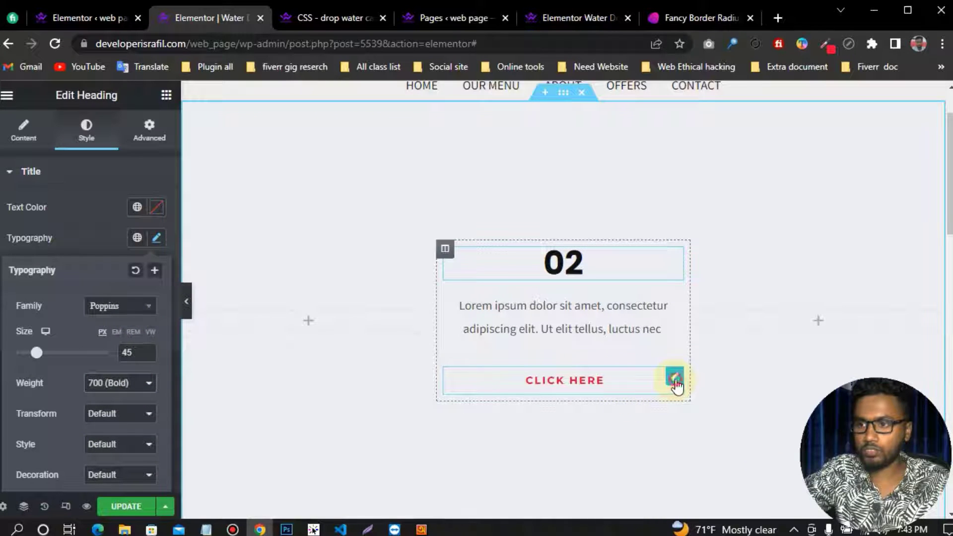
# Change the text of the button in the middle column to Read More.
pyautogui.click(675, 381)
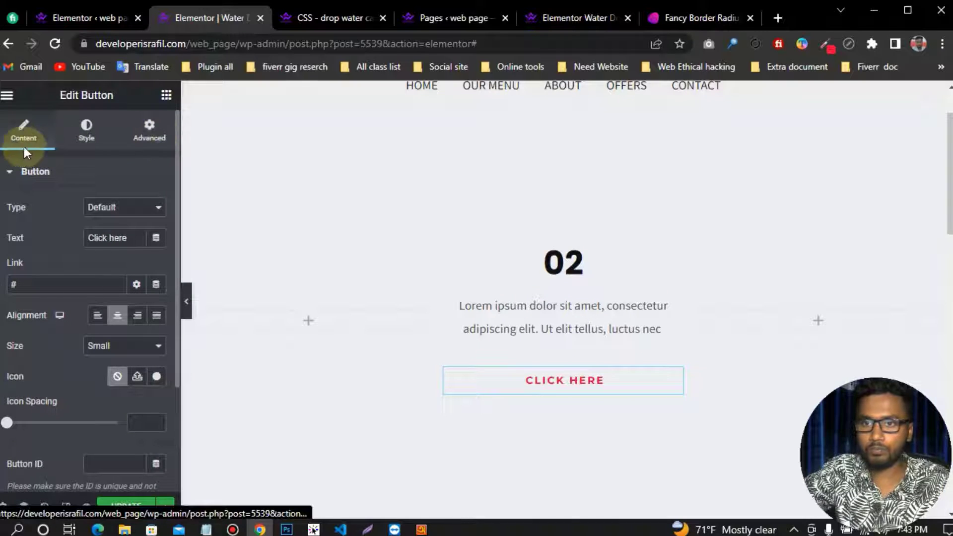
pyautogui.click(53, 241)
pyautogui.write('R')
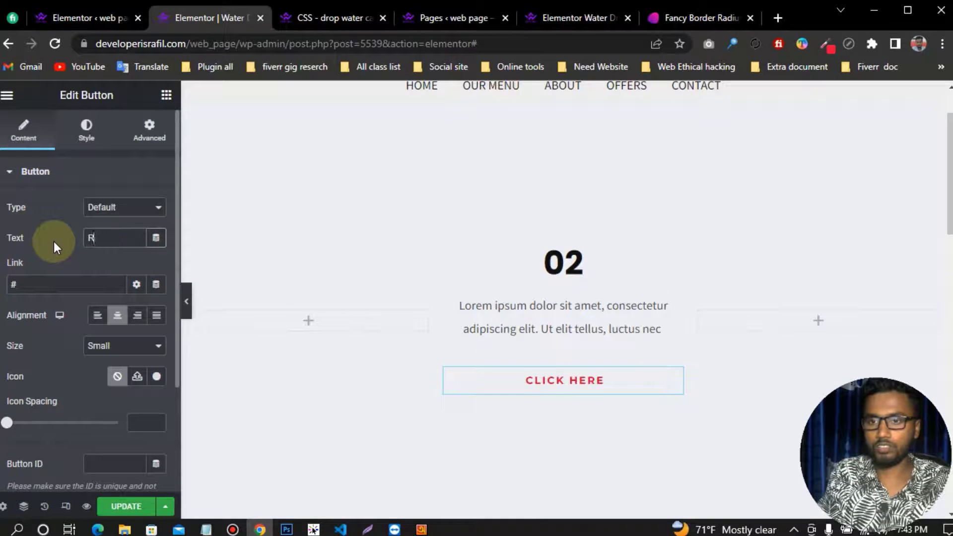
pyautogui.press('BackSpace')
pyautogui.write('Read More')
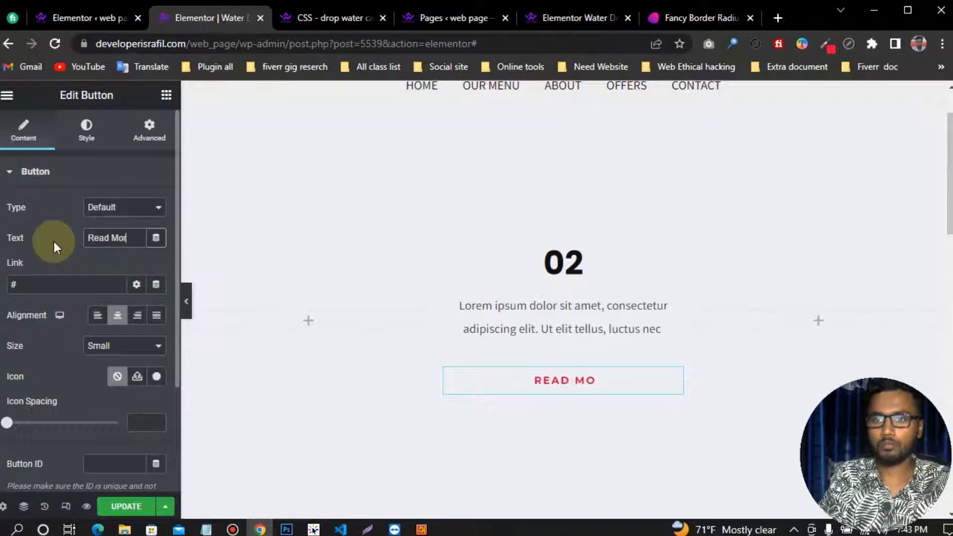
# Give the Read More button the background colour #FD0D3C, copied from the text file with the colour codes.
pyautogui.click(98, 139)
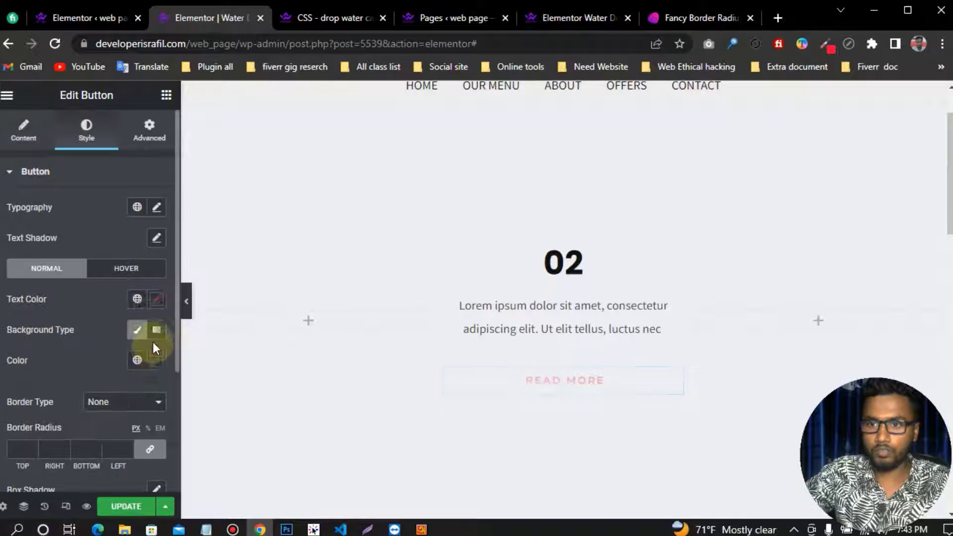
pyautogui.click(157, 360)
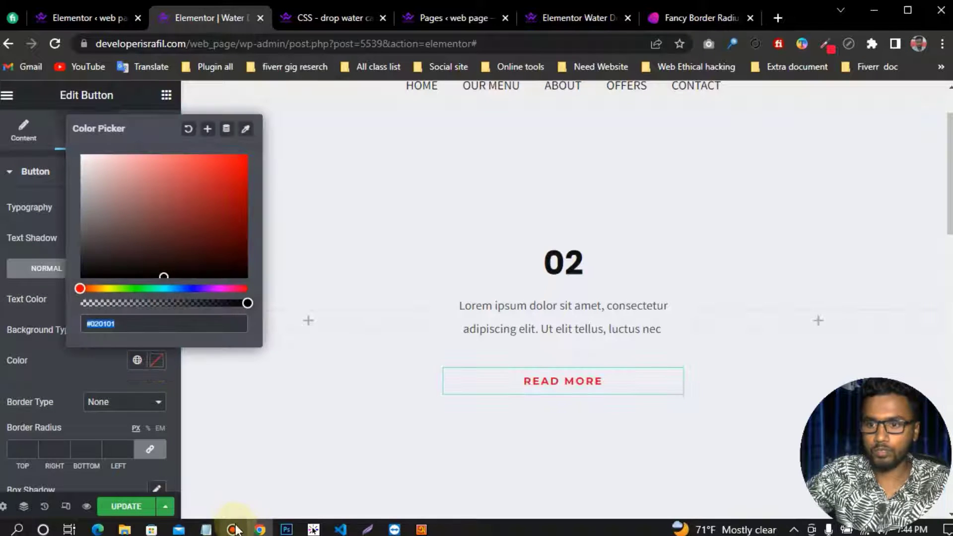
pyautogui.click(205, 529)
pyautogui.click(259, 529)
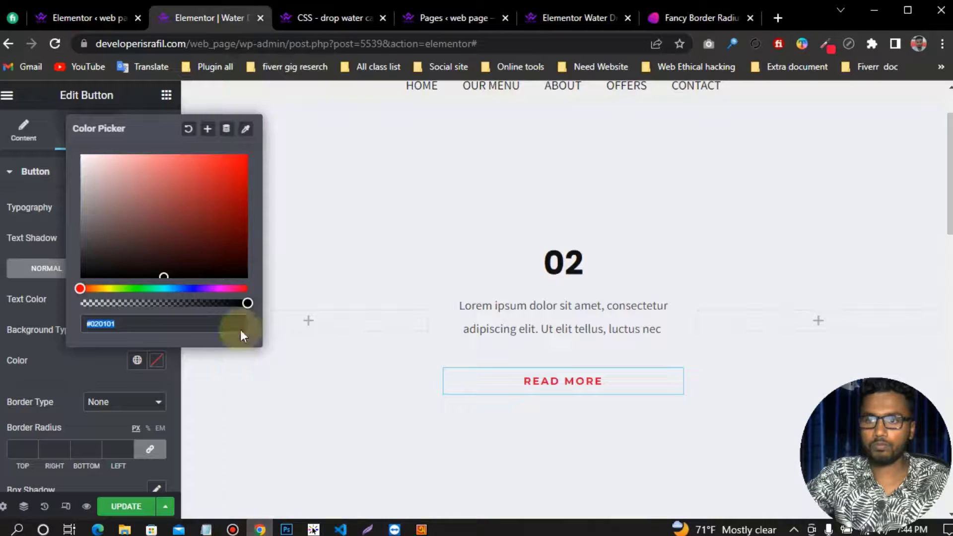
pyautogui.click(129, 323)
pyautogui.write('#FD0D3C')
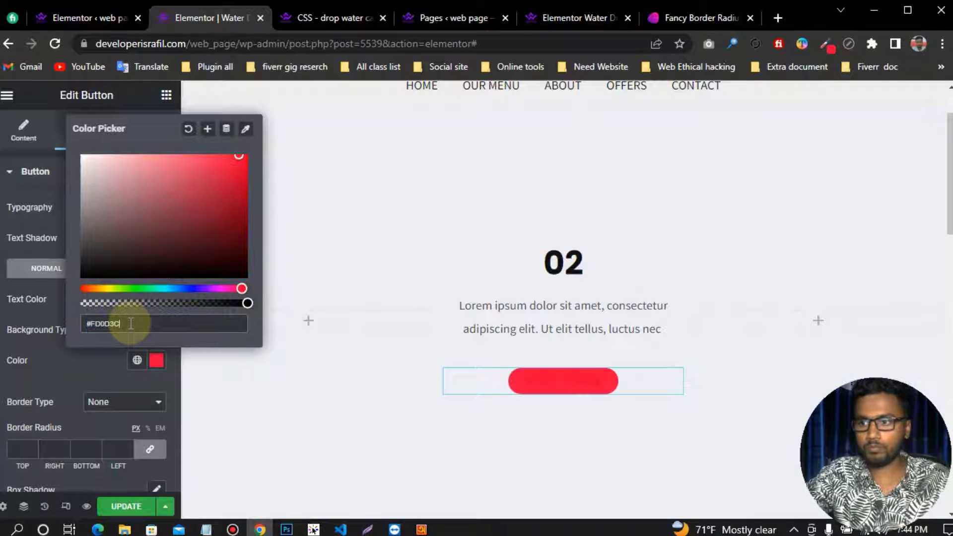
pyautogui.click(80, 371)
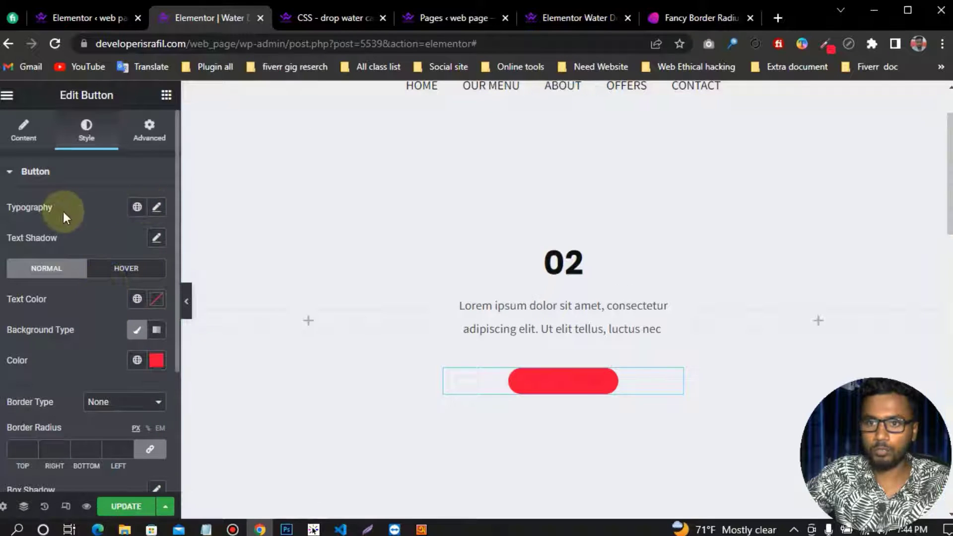
# Make the Read More button's text white and set its font size to 12 px.
pyautogui.click(156, 208)
pyautogui.click(158, 211)
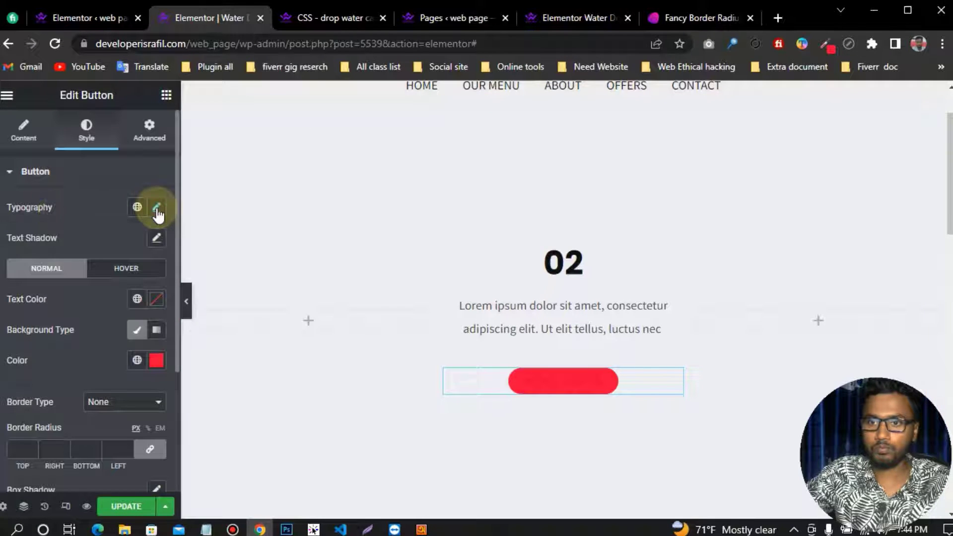
pyautogui.click(156, 298)
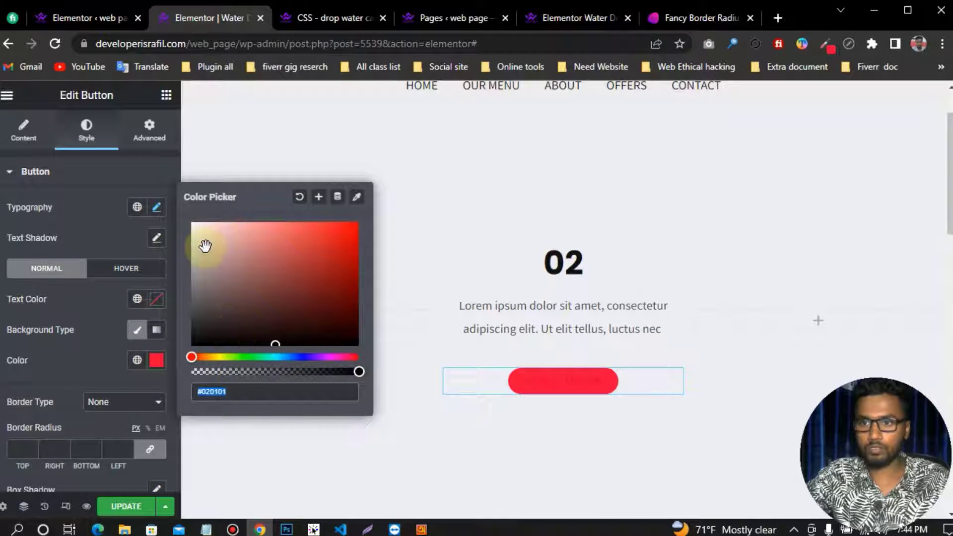
pyautogui.moveTo(206, 245); pyautogui.dragTo(187, 217)
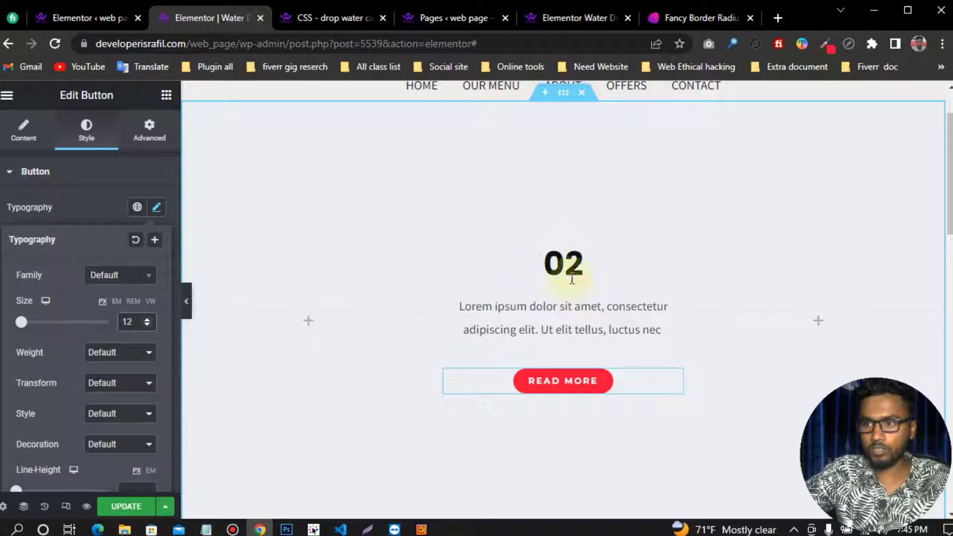
# Set the text colour of the 02 heading to #FD0D3C.
pyautogui.click(675, 258)
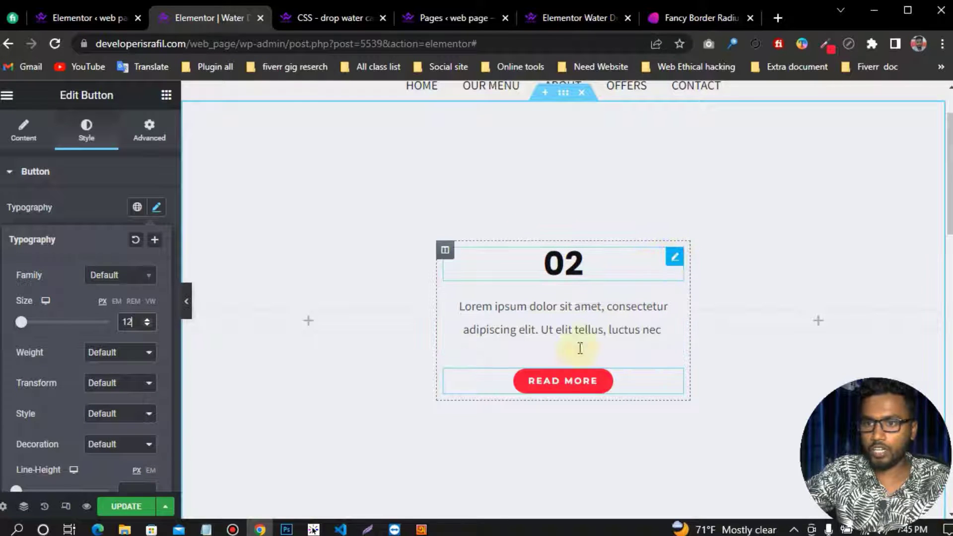
pyautogui.click(156, 209)
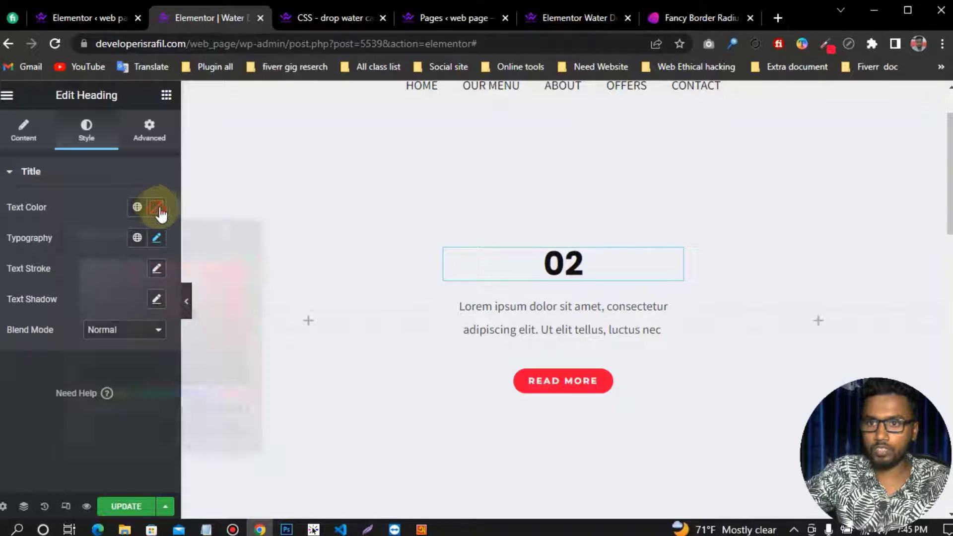
pyautogui.click(125, 419)
pyautogui.write('#FD0D3C')
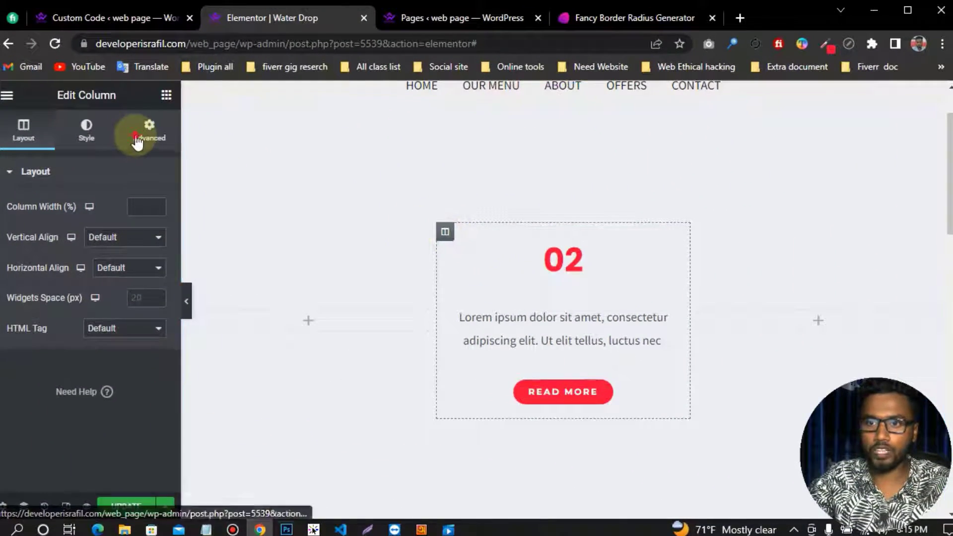
# Open the middle column's advanced settings, switch to Notepad and copy all the apple-card-effect CSS rules below the colour codes.
pyautogui.click(137, 141)
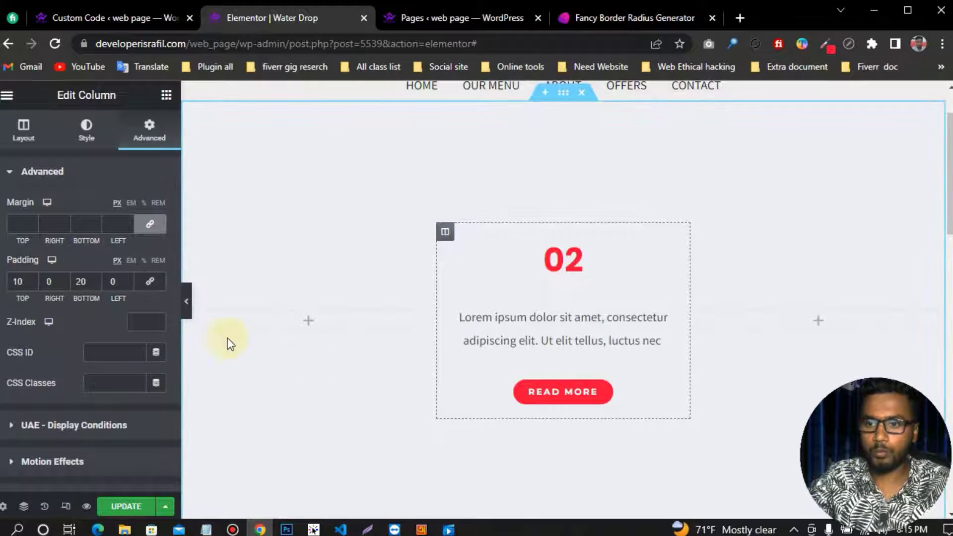
pyautogui.click(206, 529)
pyautogui.scroll(5, 234, 266)
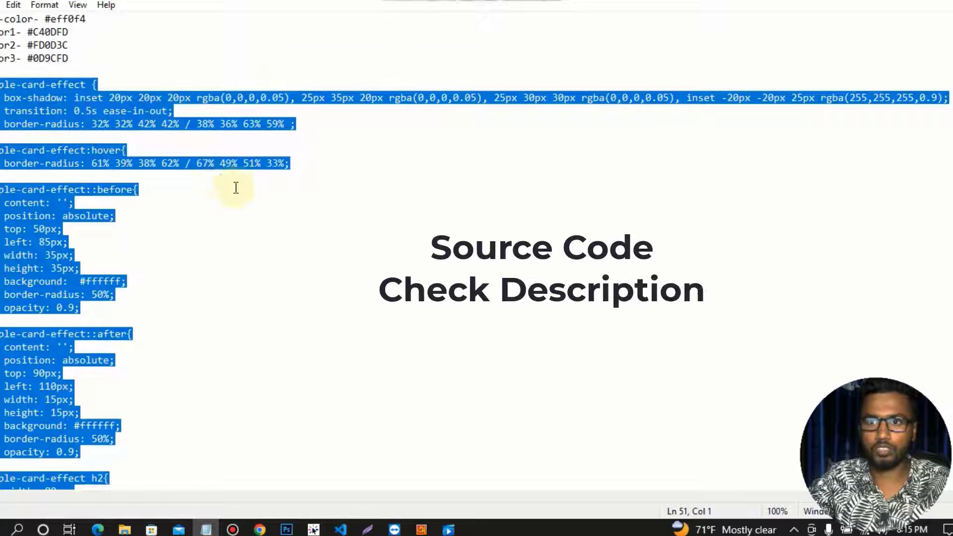
pyautogui.scroll(-5, 256, 225)
pyautogui.click(296, 217)
pyautogui.scroll(4, 268, 233)
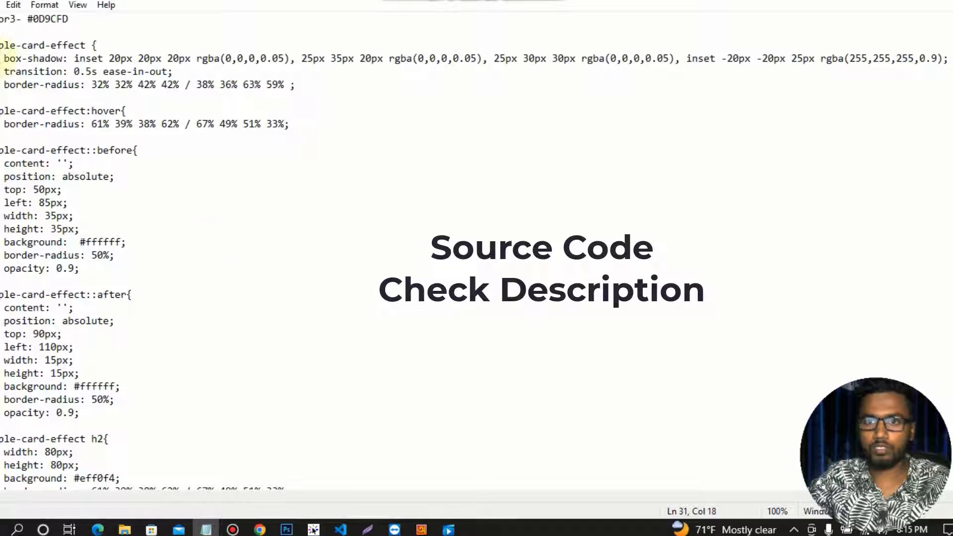
pyautogui.moveTo(2, 45); pyautogui.dragTo(265, 484)
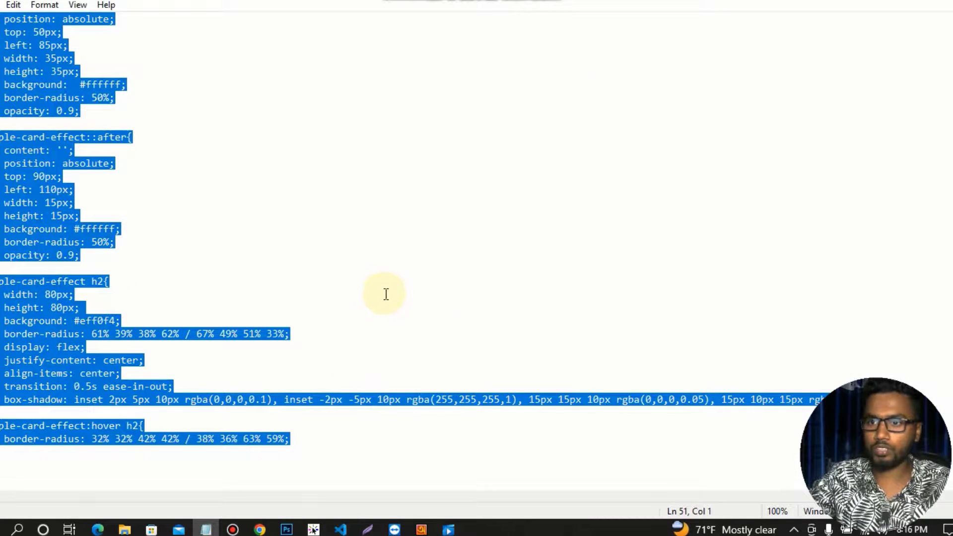
# Switch to the WordPress Custom Code page in the browser and create a new custom CSS entry titled water drop.
pyautogui.click(263, 530)
pyautogui.click(133, 16)
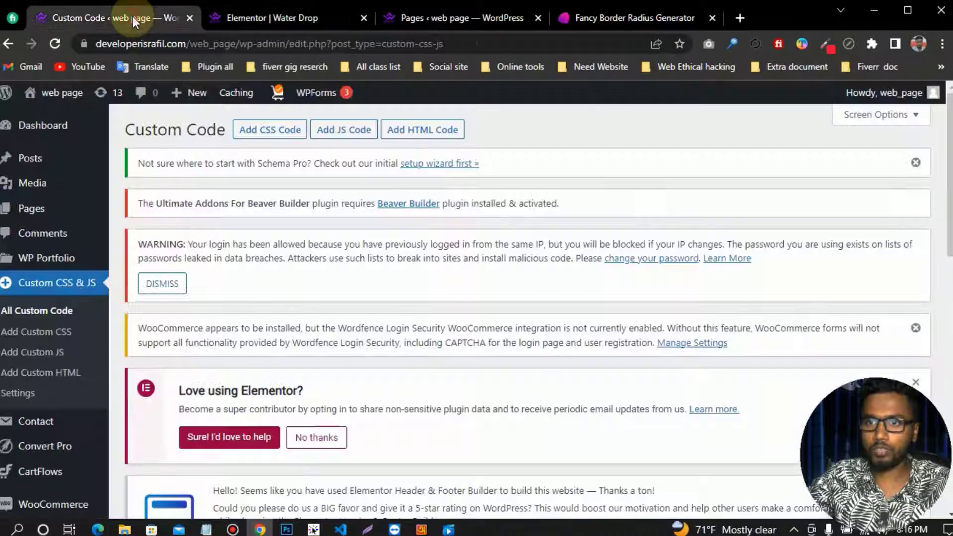
pyautogui.scroll(-3, 22, 281)
pyautogui.click(40, 259)
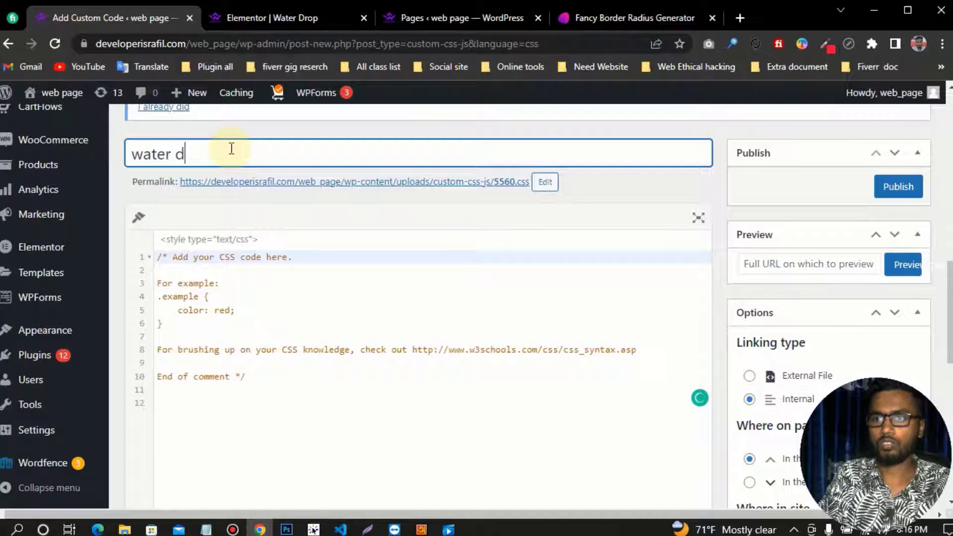
pyautogui.press('BackSpace')
pyautogui.write('op')
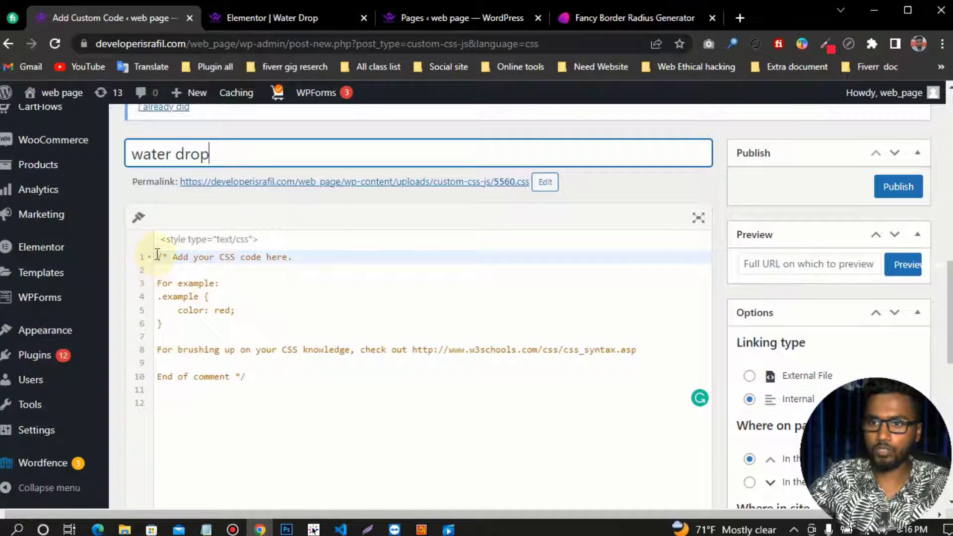
# Replace the placeholder comment with the copied apple-card-effect CSS and publish the code.
pyautogui.moveTo(156, 255); pyautogui.dragTo(273, 404)
pyautogui.hotkey('ctrl', 'v')
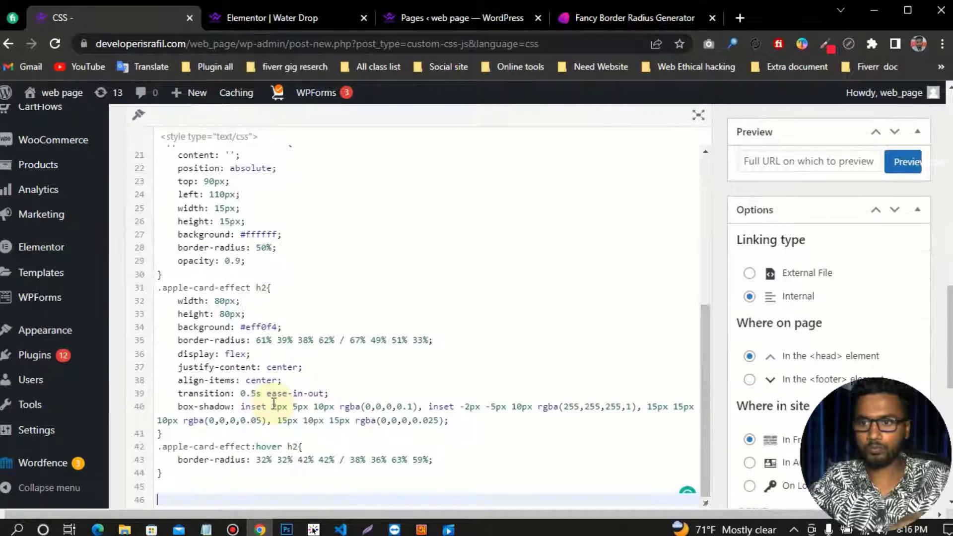
pyautogui.scroll(5, 510, 297)
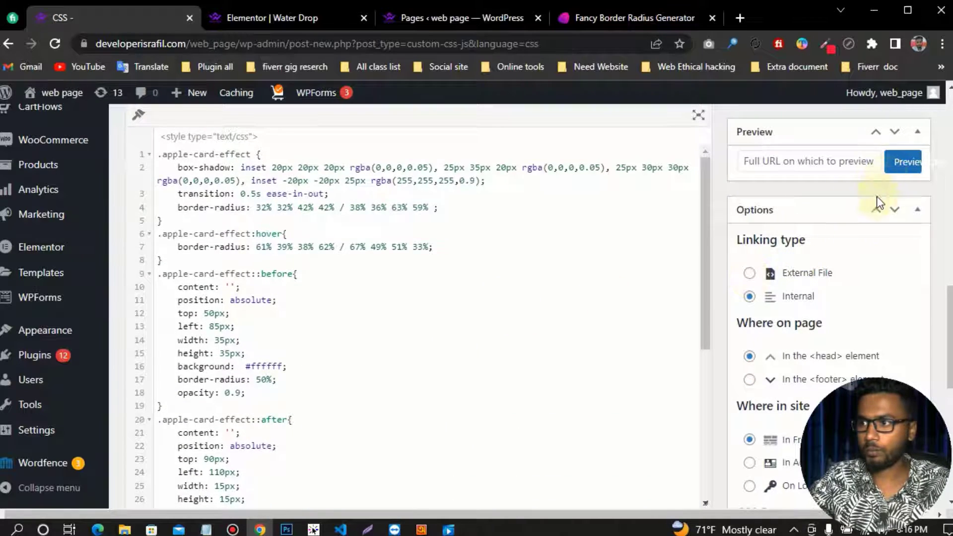
pyautogui.scroll(4, 877, 196)
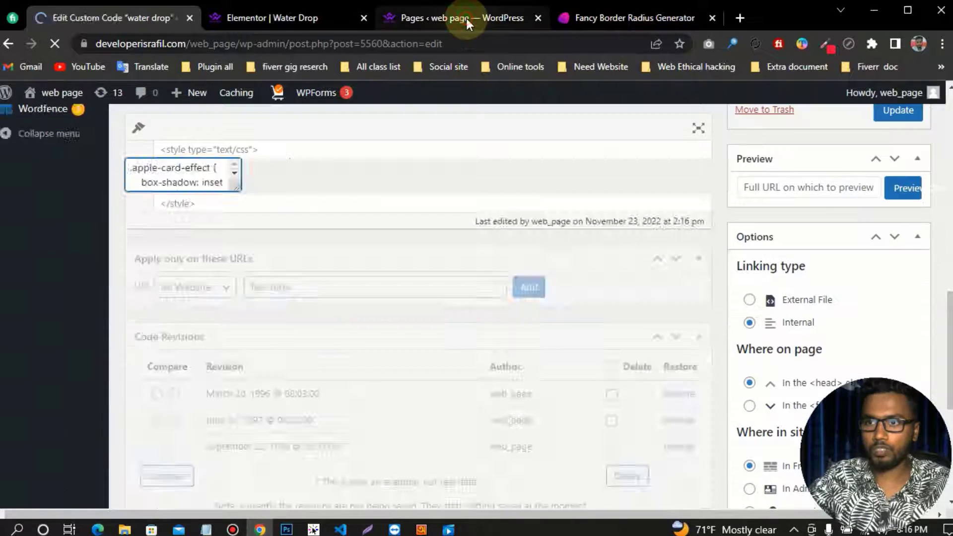
# Return to the Water Drop page in the Elementor editor and save its changes.
pyautogui.click(466, 19)
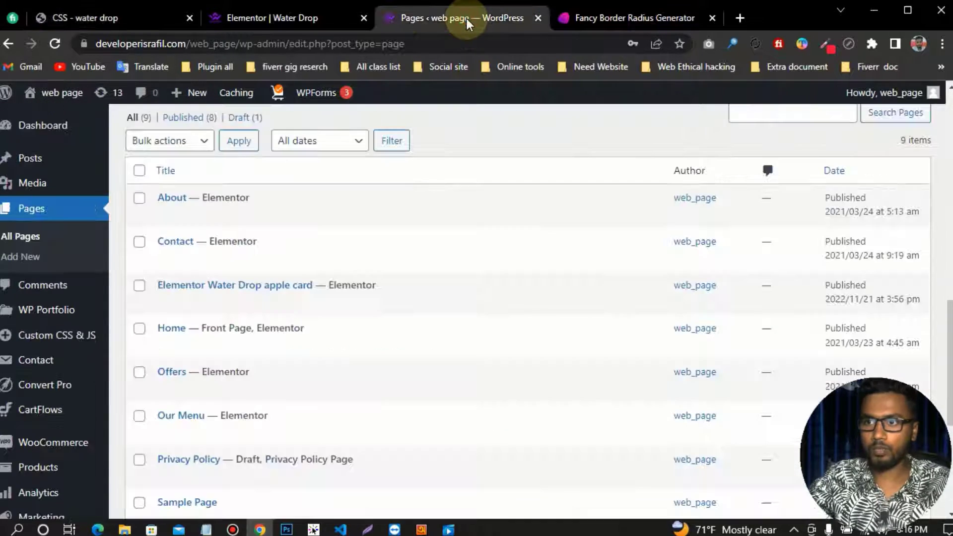
pyautogui.click(311, 19)
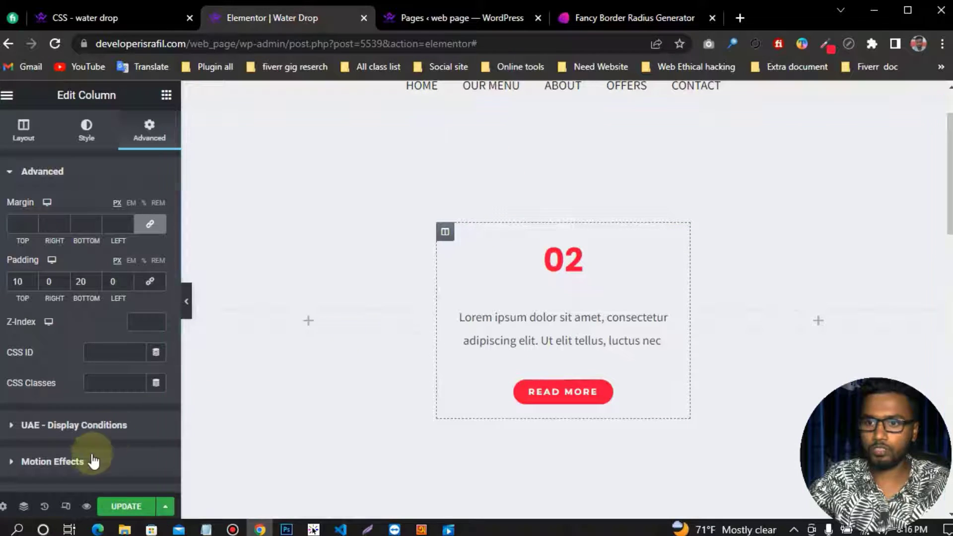
pyautogui.click(130, 507)
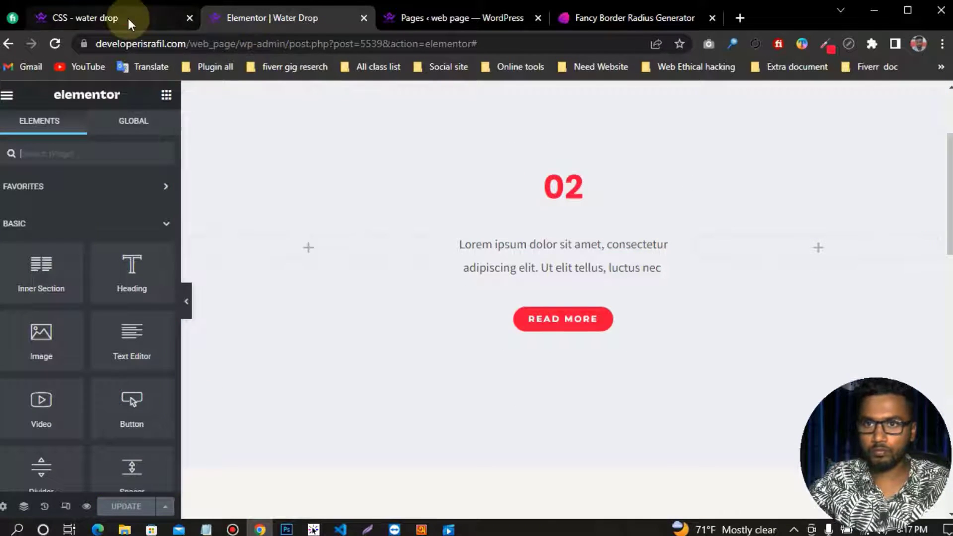
# Copy the apple-card-effect class name from the water drop custom CSS and assign it as the middle column's CSS class in Elementor.
pyautogui.click(128, 19)
pyautogui.scroll(10, 442, 291)
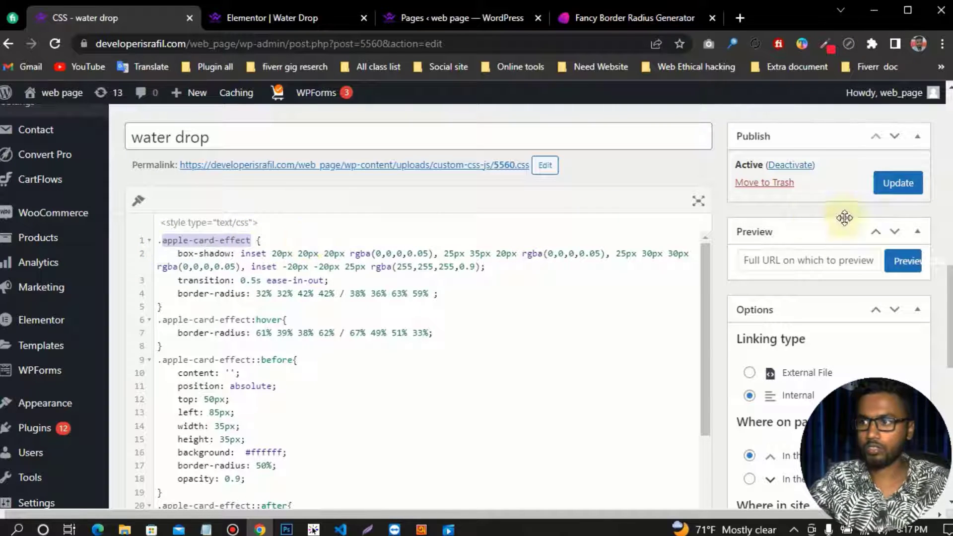
pyautogui.click(304, 20)
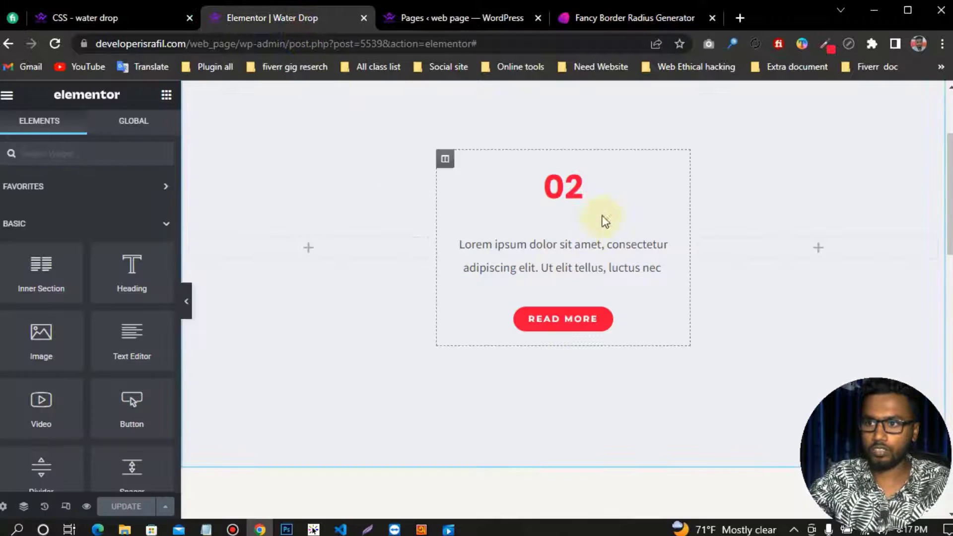
pyautogui.click(448, 165)
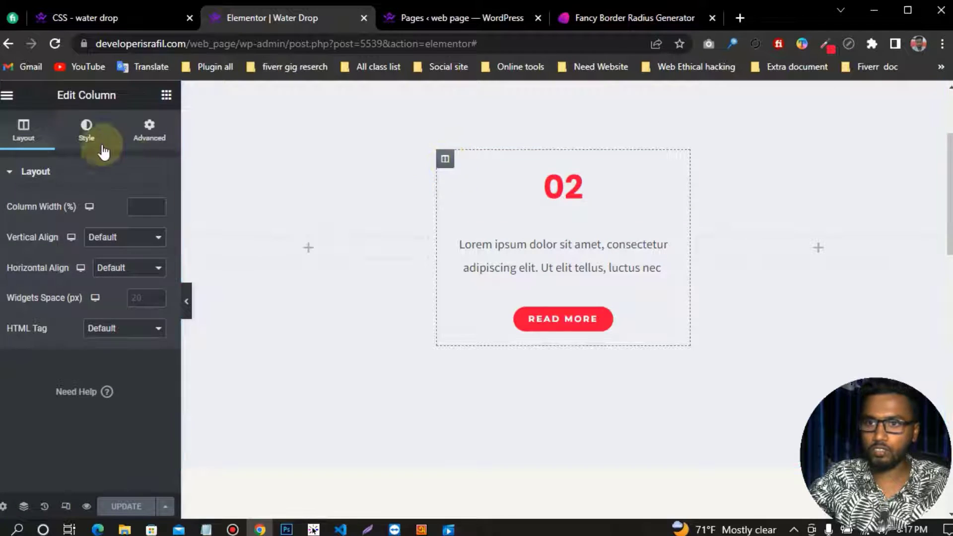
pyautogui.click(145, 133)
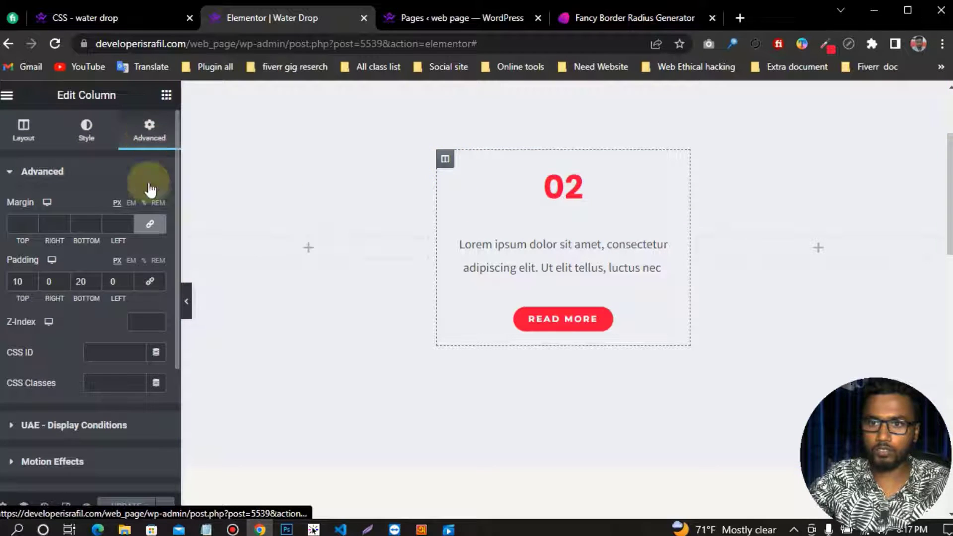
pyautogui.click(105, 385)
pyautogui.hotkey('ctrl', 'v')
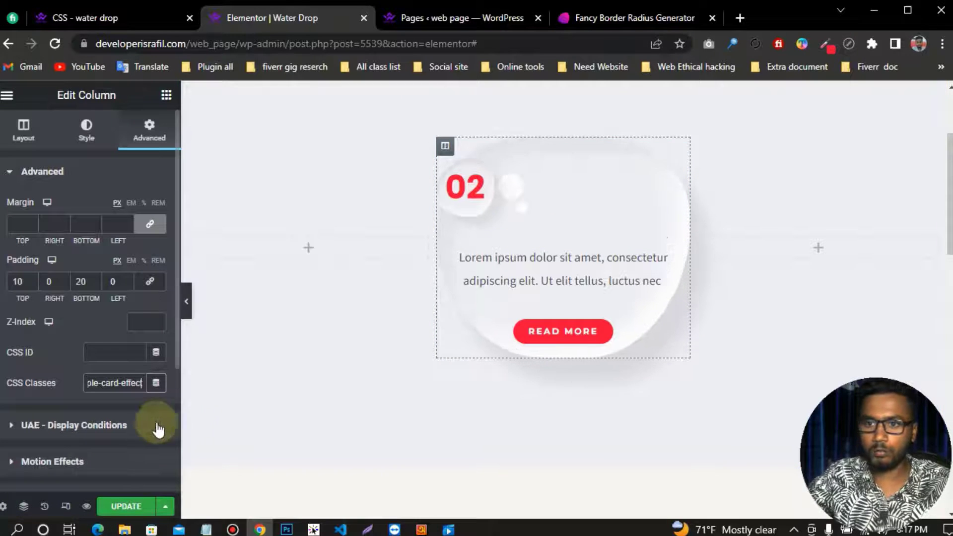
# Set the middle column's vertical alignment to Middle and its horizontal alignment to Center.
pyautogui.click(445, 145)
pyautogui.click(128, 239)
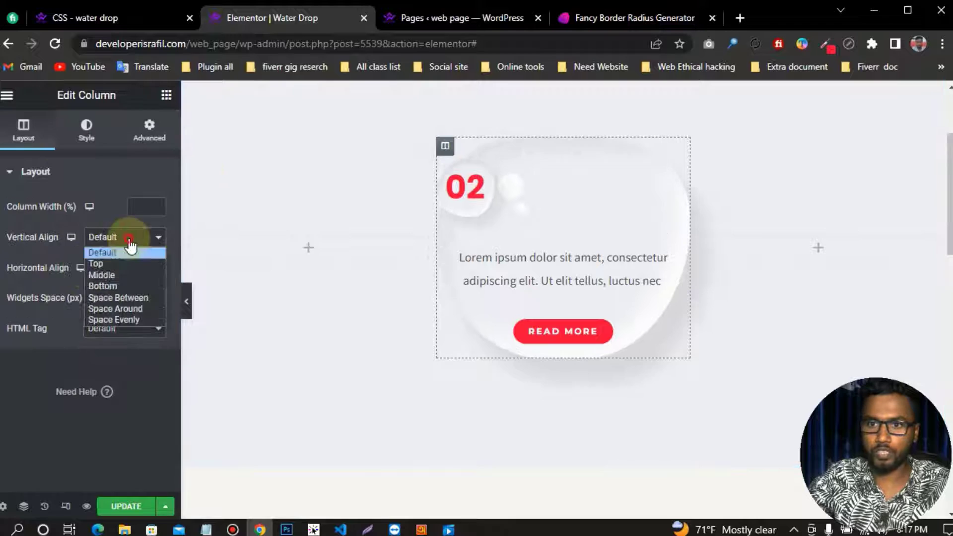
pyautogui.click(128, 276)
pyautogui.click(129, 274)
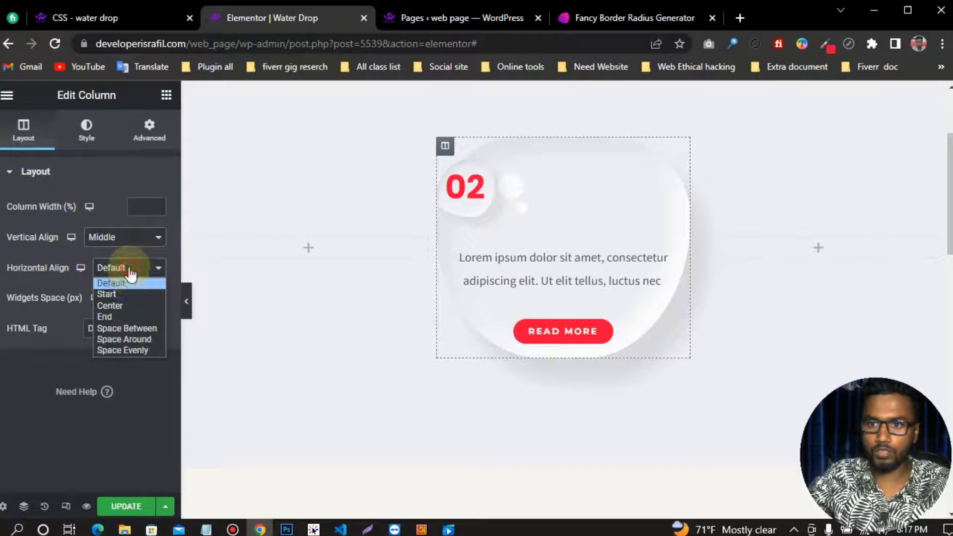
pyautogui.click(127, 309)
# Set the width of the 02 heading to Inline (auto).
pyautogui.click(679, 155)
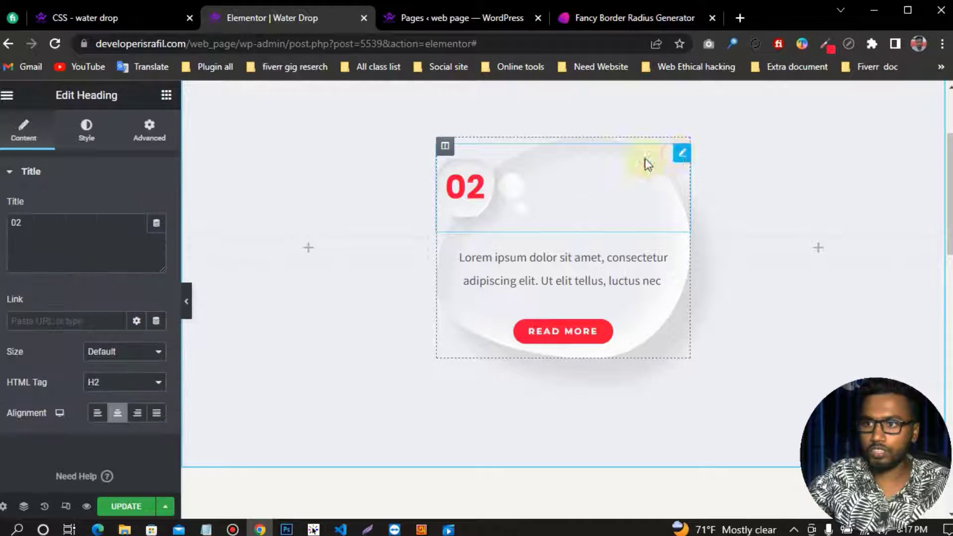
pyautogui.click(151, 144)
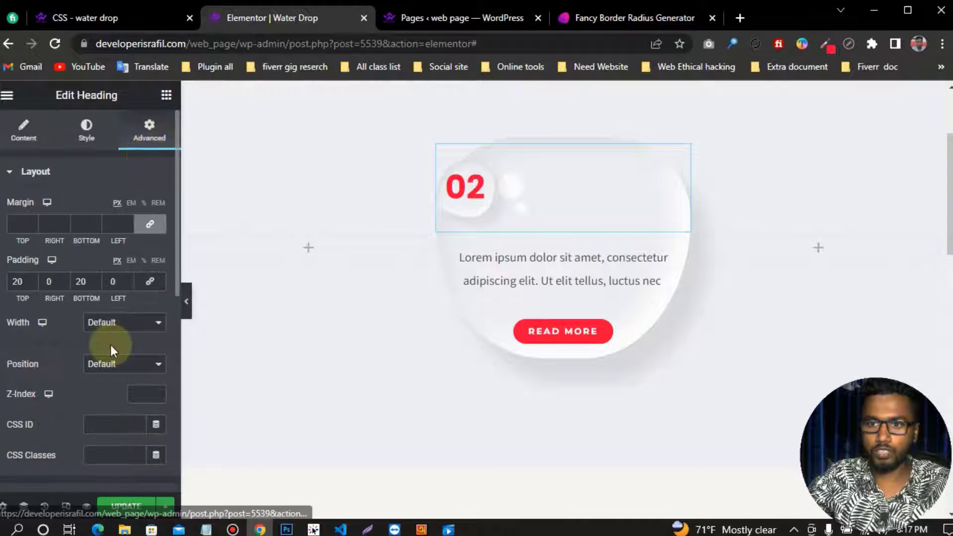
pyautogui.click(123, 325)
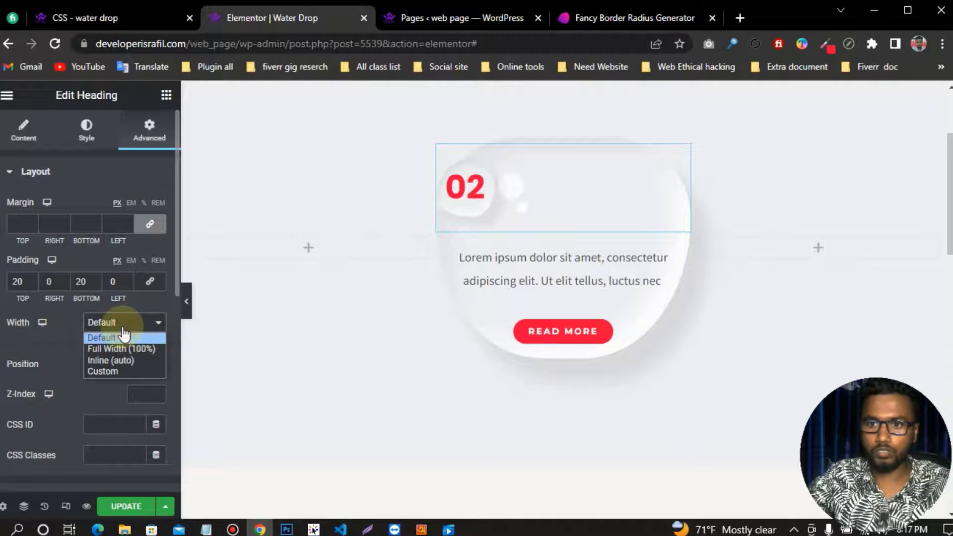
pyautogui.click(126, 360)
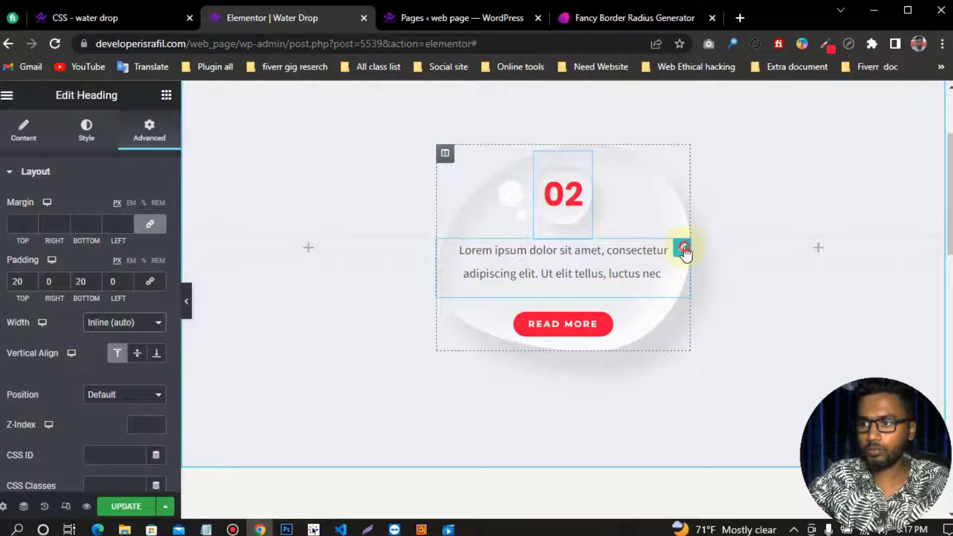
# Set the card's lorem ipsum text padding to 35 px on the right and 35 px on the left.
pyautogui.click(684, 247)
pyautogui.click(149, 130)
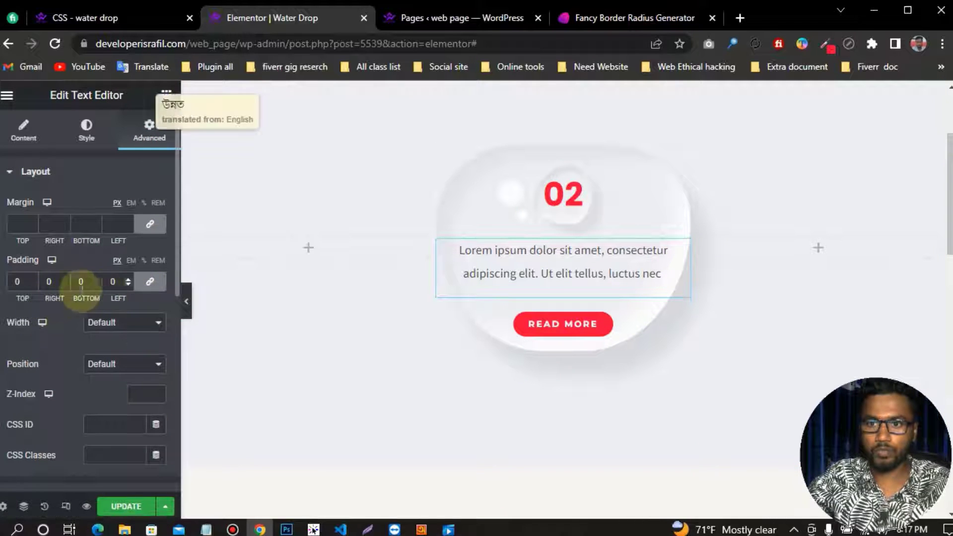
pyautogui.write('30')
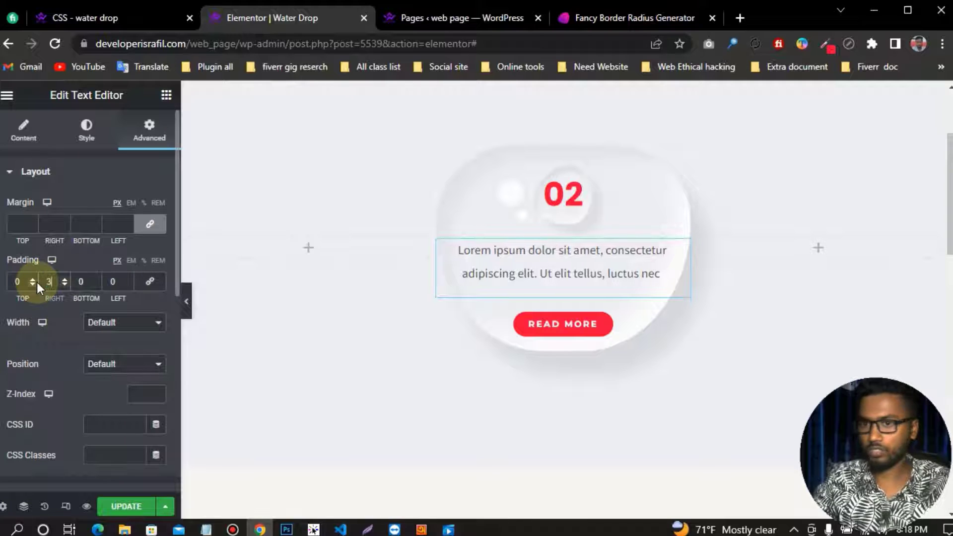
pyautogui.doubleClick(108, 281)
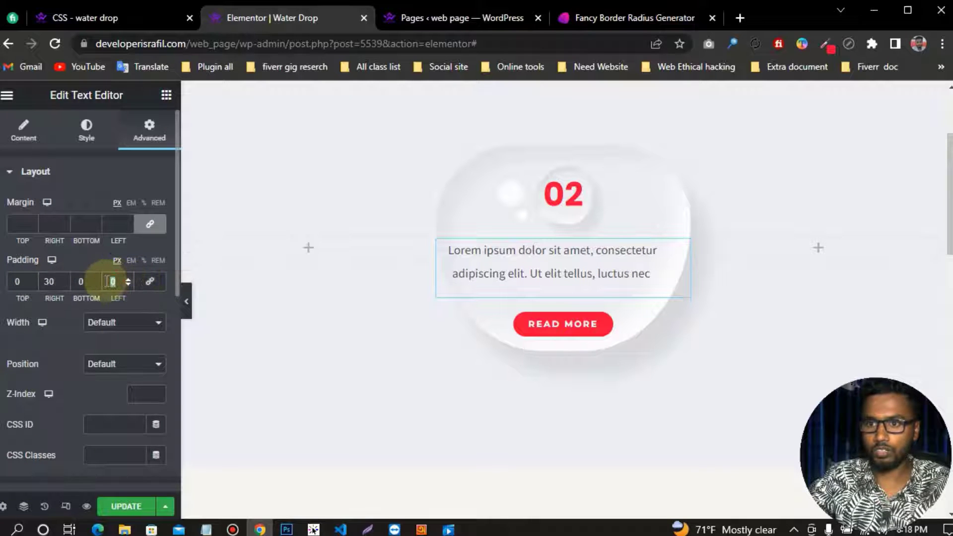
pyautogui.write('35')
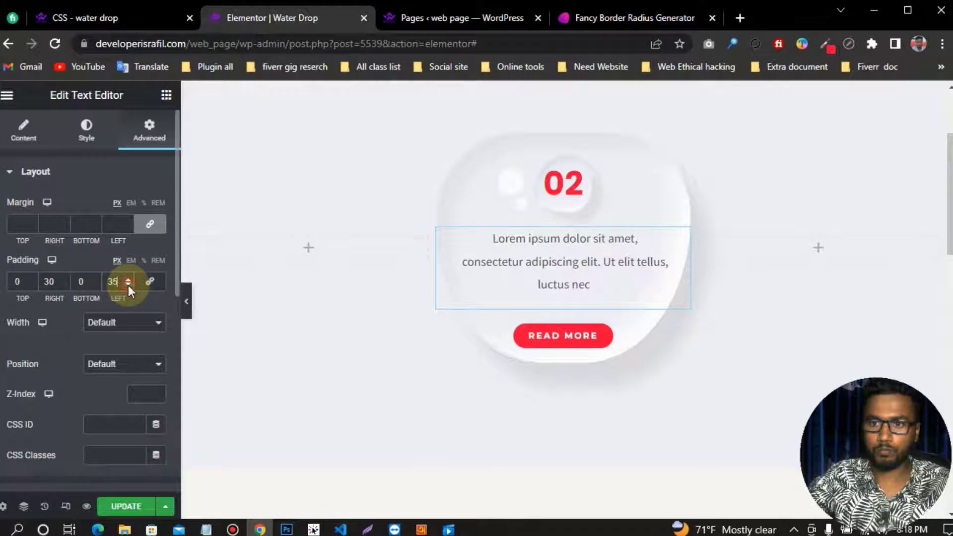
pyautogui.doubleClick(66, 282)
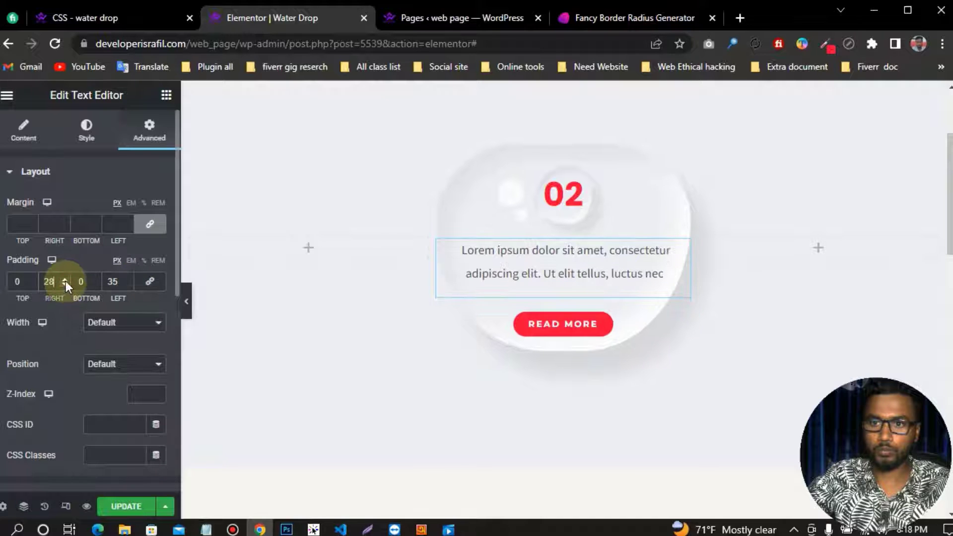
pyautogui.write('35')
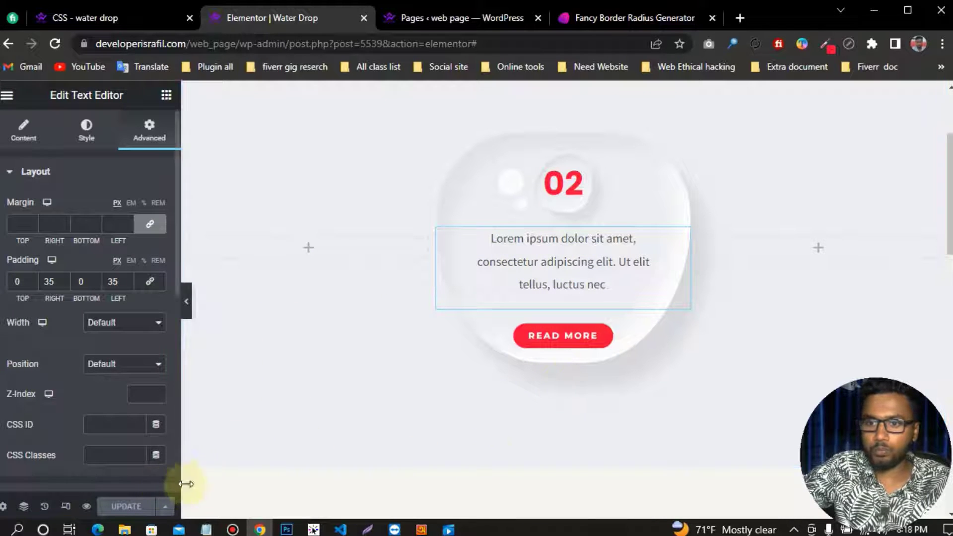
# Preview the Water Drop page and compare the middle card's shape with the apple-card-effect rules in the custom CSS.
pyautogui.click(88, 505)
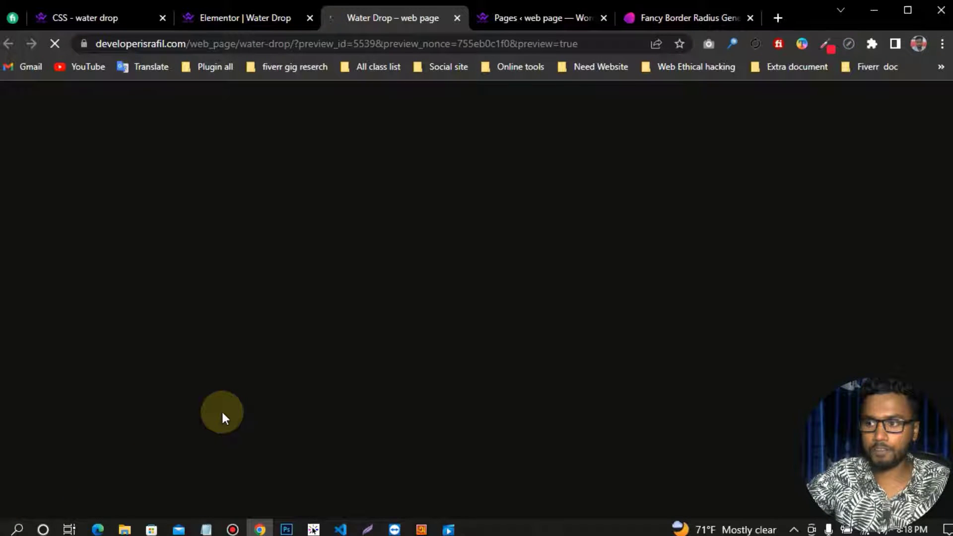
pyautogui.scroll(-3, 666, 386)
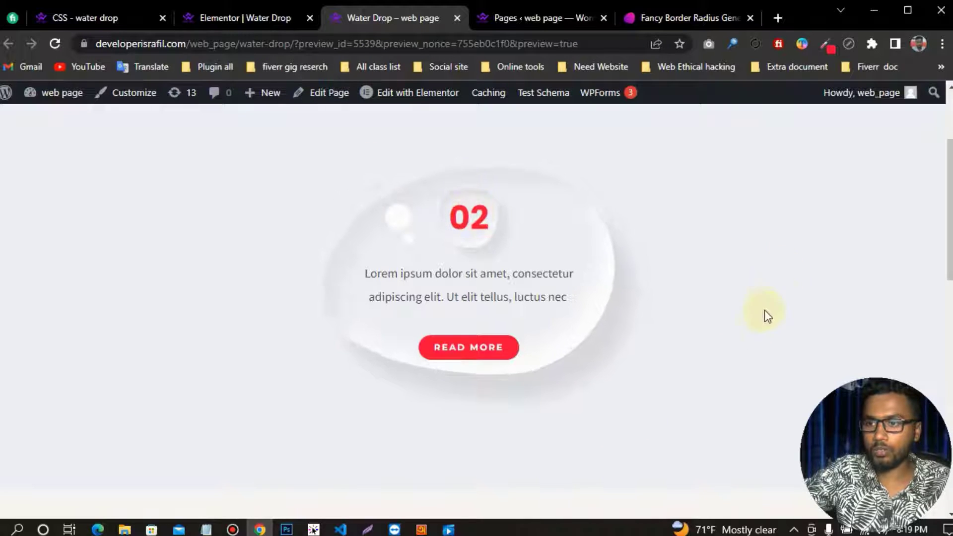
pyautogui.click(122, 18)
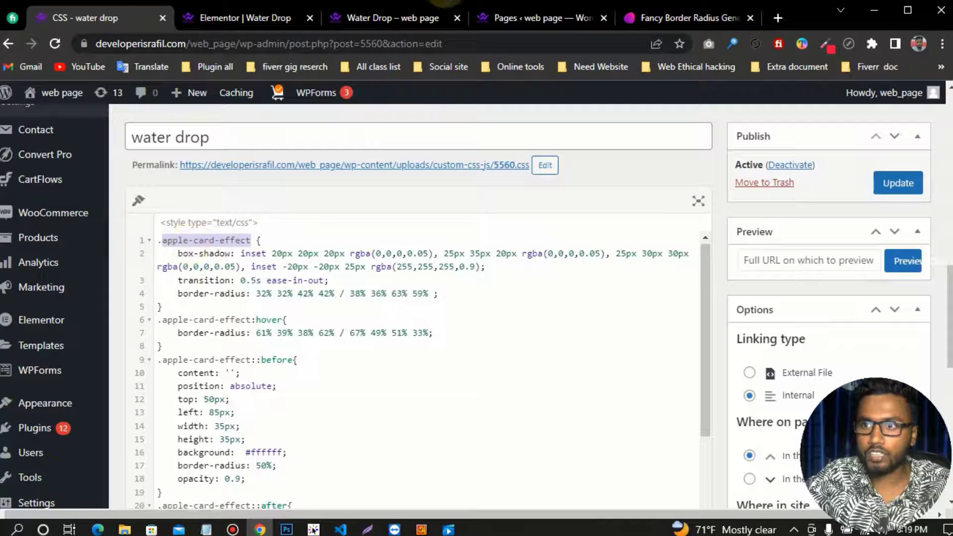
pyautogui.click(397, 9)
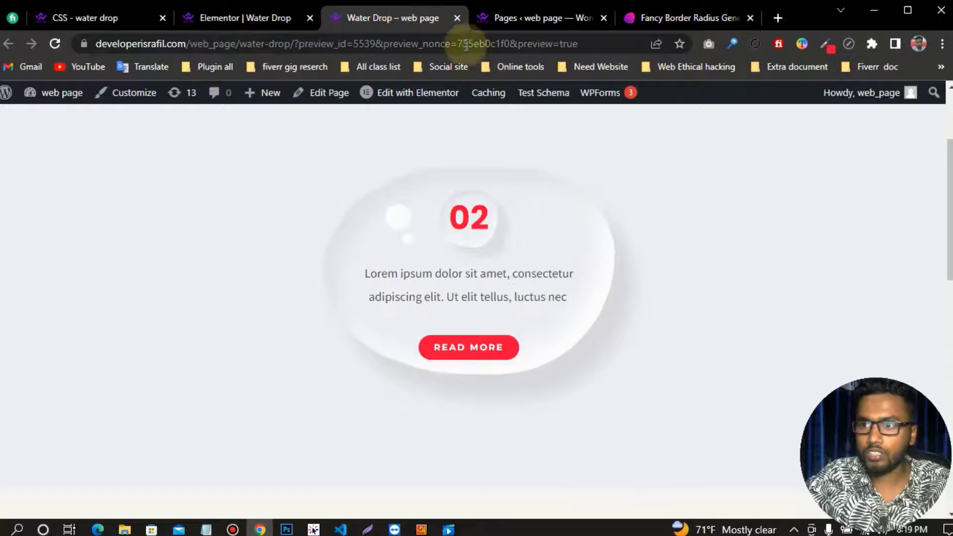
pyautogui.click(248, 22)
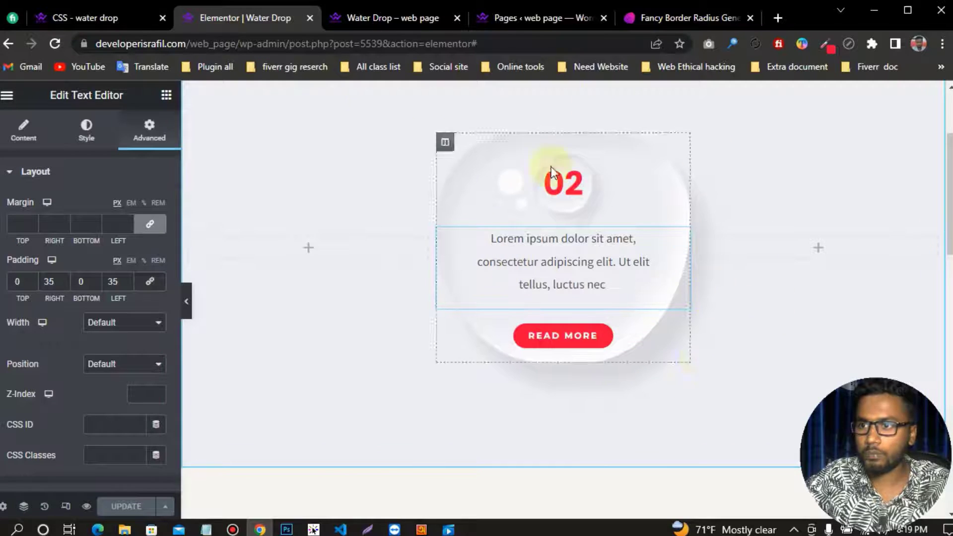
pyautogui.click(108, 16)
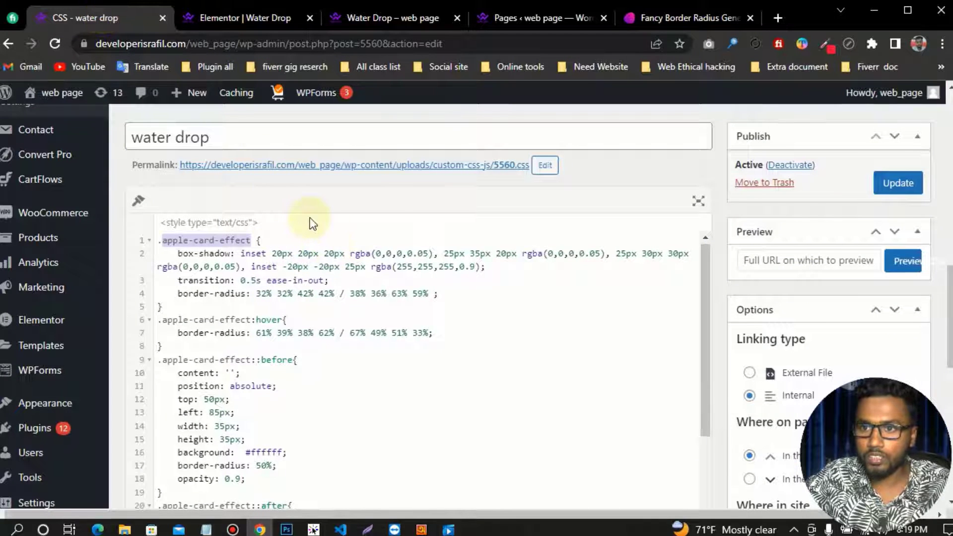
pyautogui.scroll(-1, 304, 246)
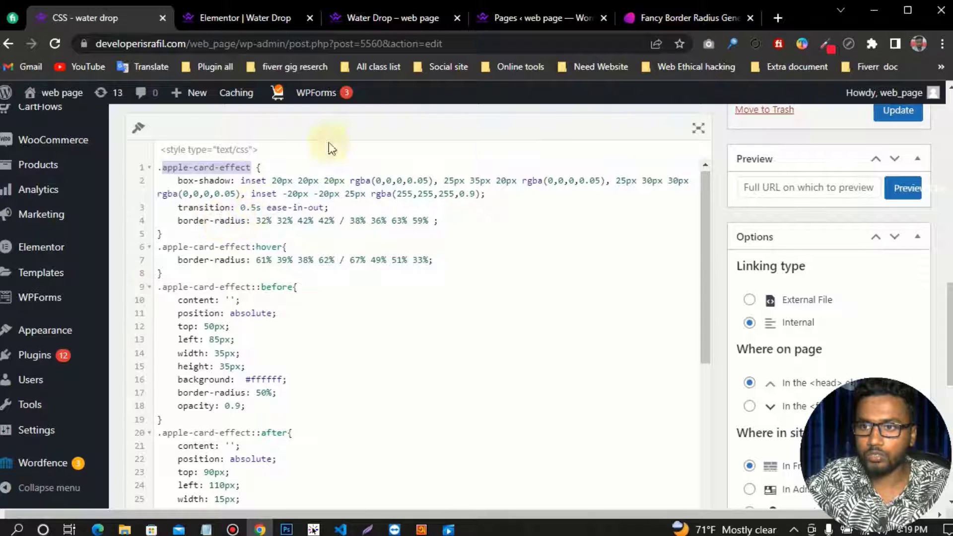
pyautogui.click(512, 17)
pyautogui.click(379, 18)
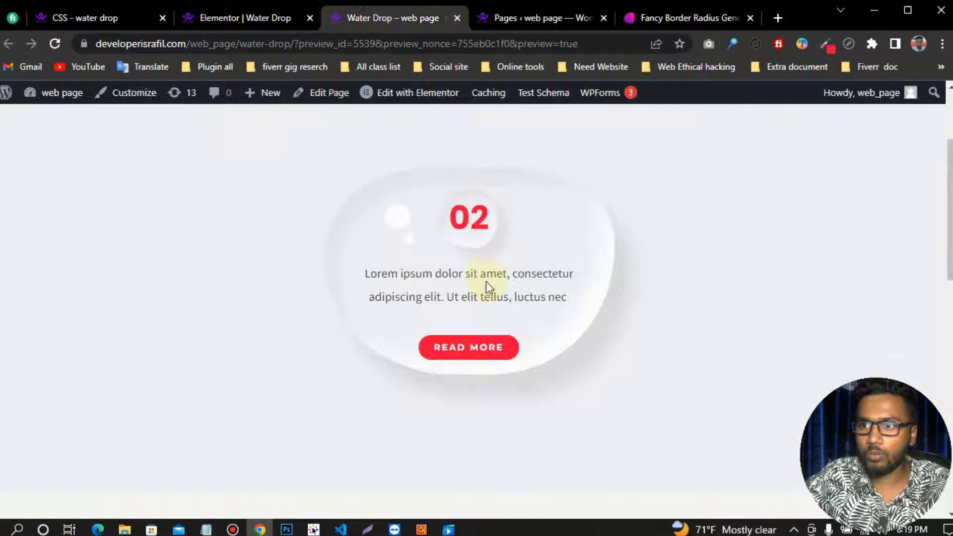
pyautogui.click(120, 17)
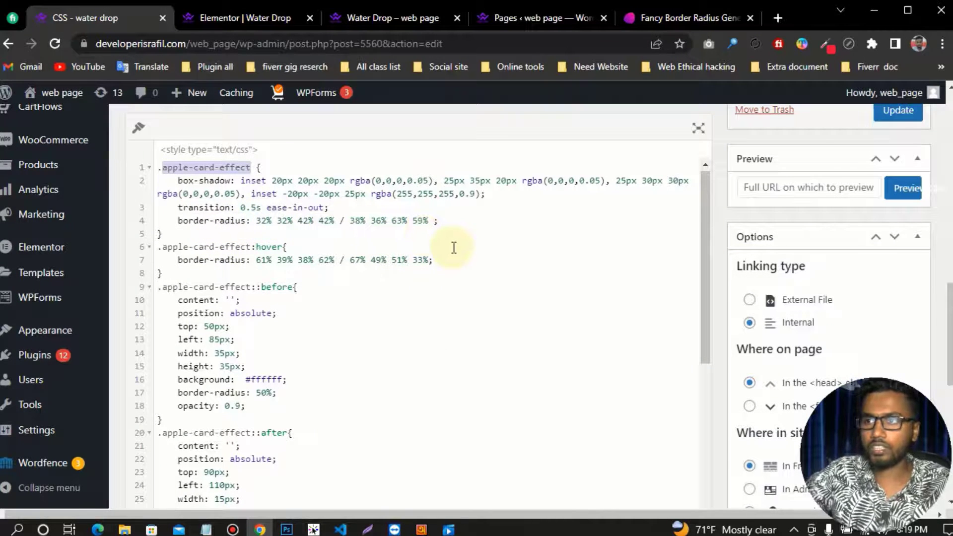
pyautogui.click(517, 249)
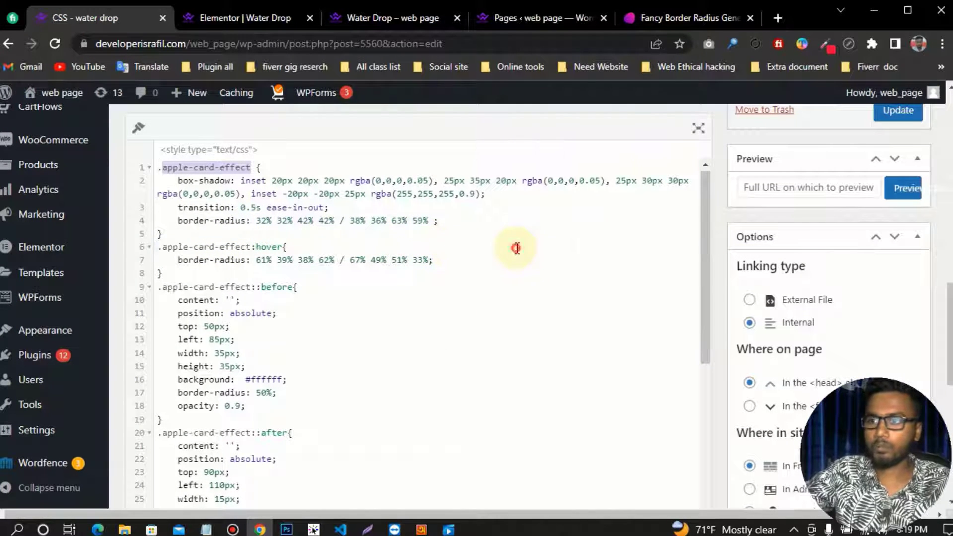
# In the Fancy Border Radius Generator, shape the blob to 18% 82% 70% 30% / 61% 78% 22% 39% and copy the border-radius value.
pyautogui.click(677, 19)
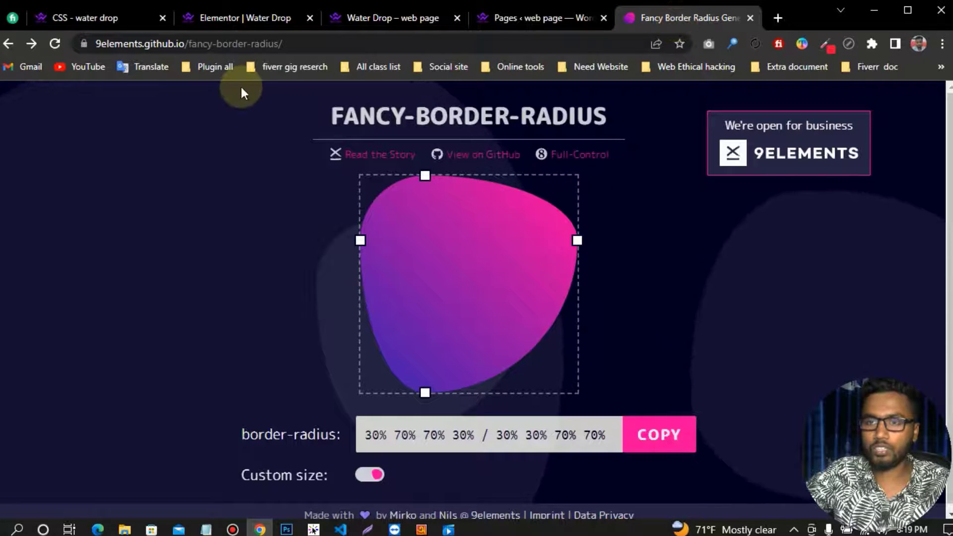
pyautogui.scroll(-1, 428, 349)
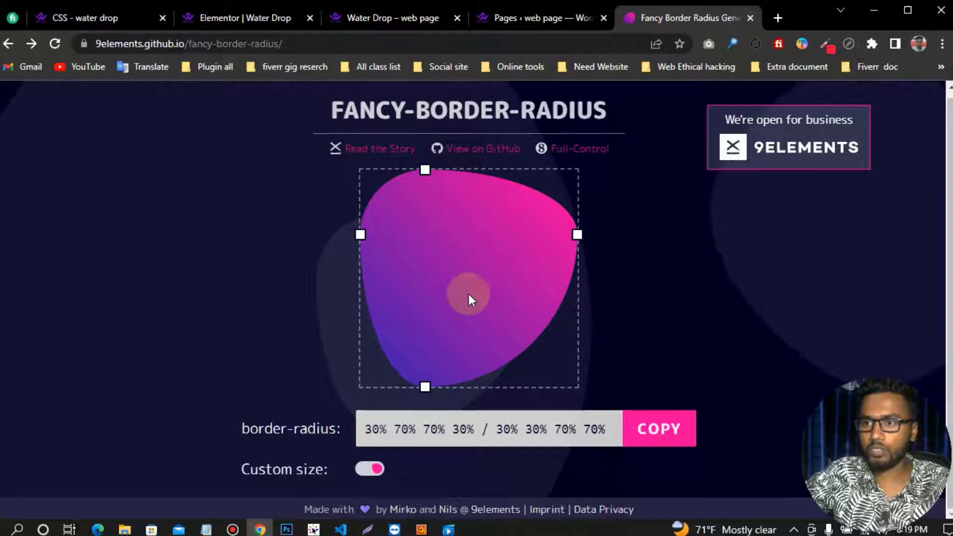
pyautogui.moveTo(363, 243); pyautogui.dragTo(362, 311)
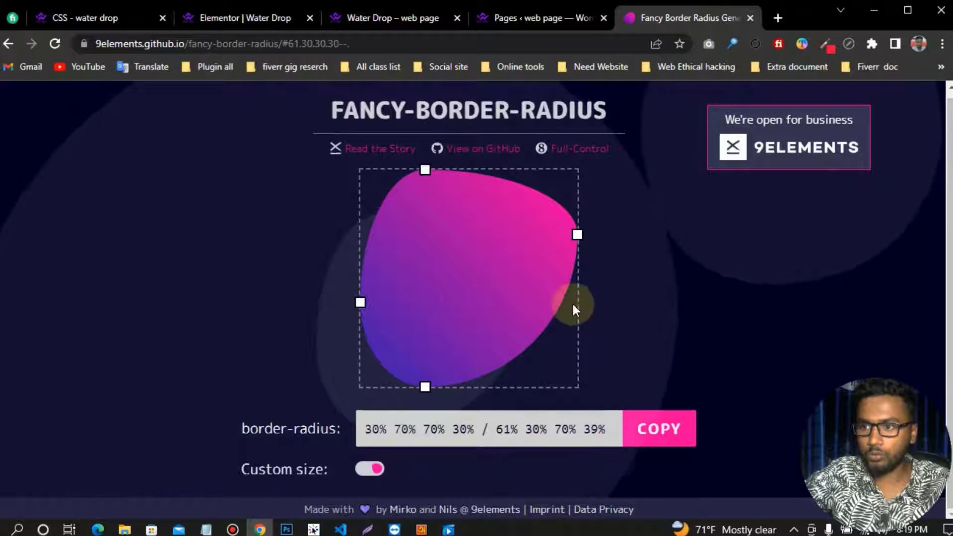
pyautogui.moveTo(578, 234); pyautogui.dragTo(577, 339)
pyautogui.moveTo(425, 170); pyautogui.dragTo(399, 169)
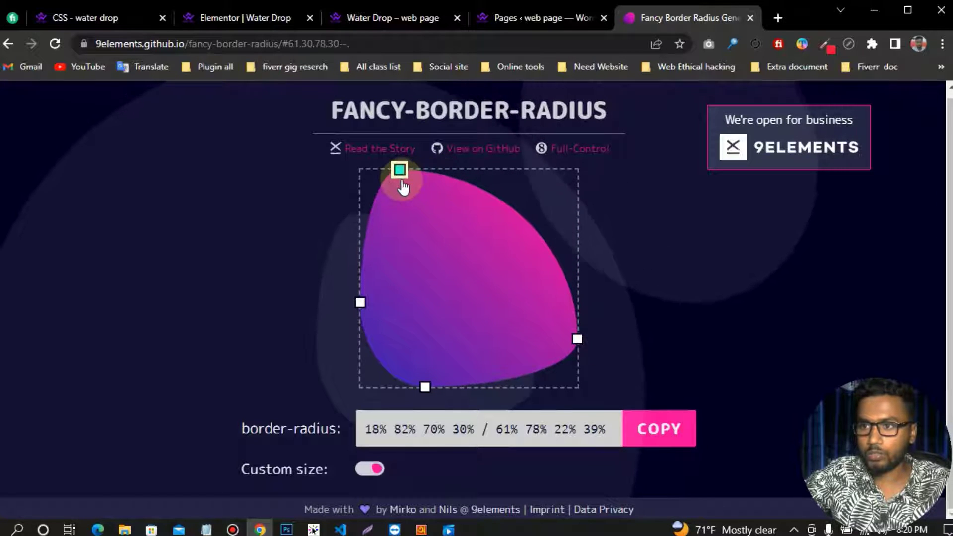
pyautogui.click(659, 428)
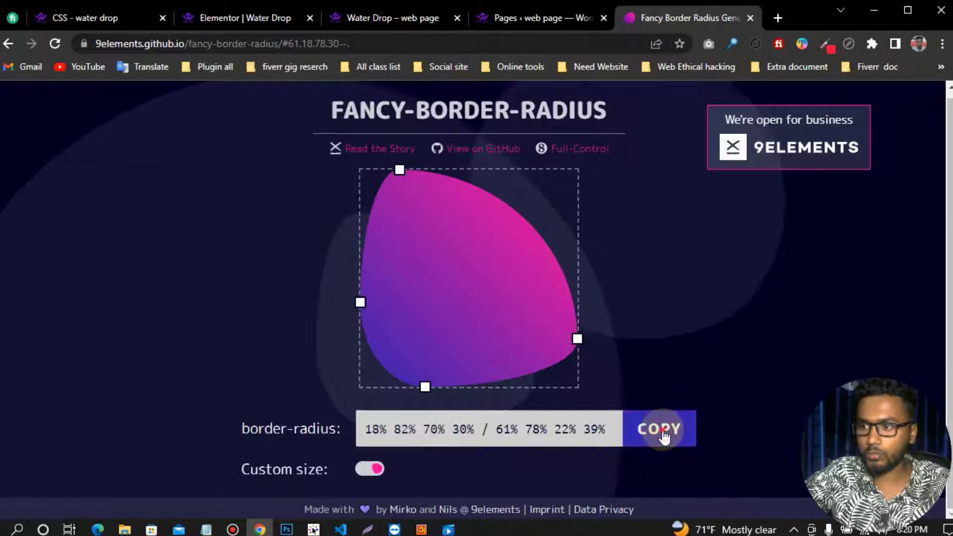
# Replace the apple-card-effect:hover border-radius in the water drop CSS with the copied 18% 82% 70% 30% / 61% 78% 22% 39%.
pyautogui.click(108, 20)
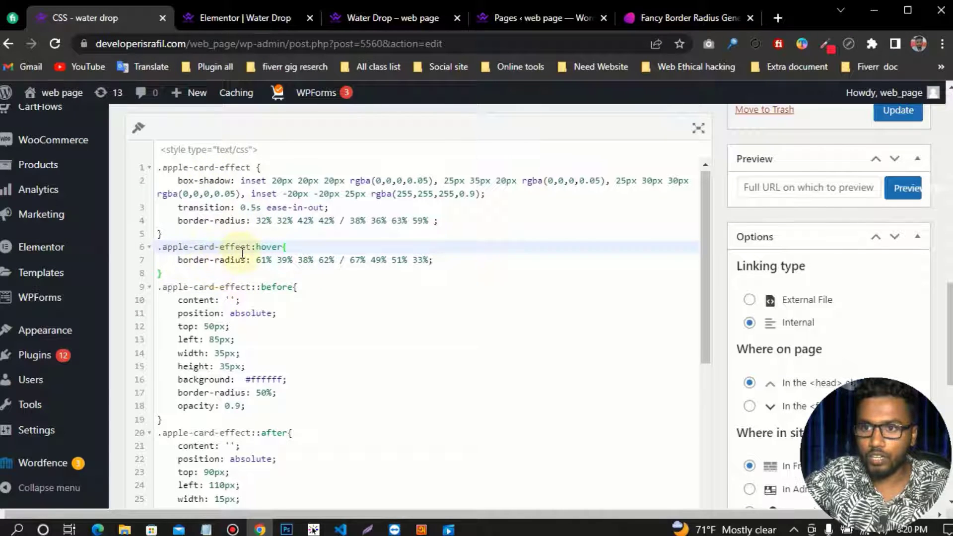
pyautogui.moveTo(258, 262); pyautogui.dragTo(400, 264)
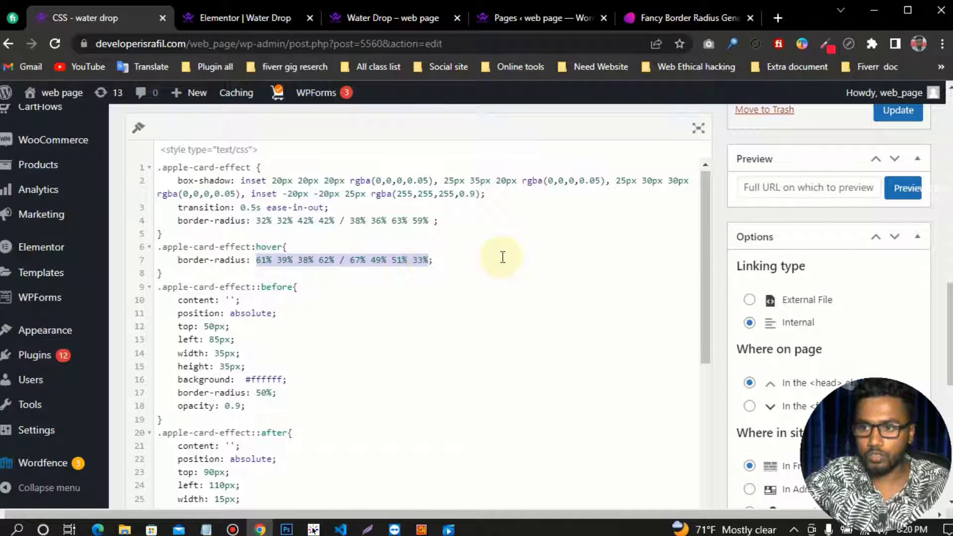
pyautogui.hotkey('ctrl', 'v')
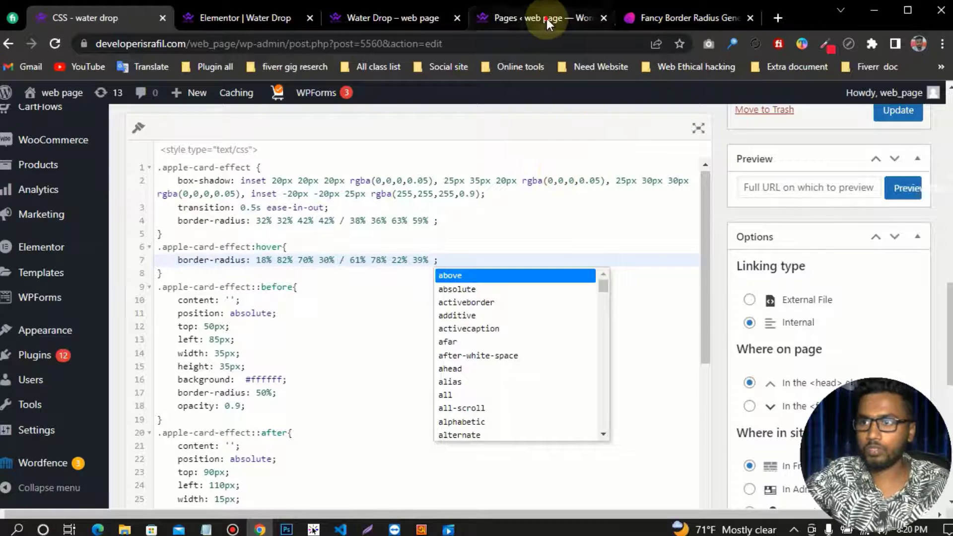
# Update the water drop custom CSS and reload the Water Drop preview to check the card's hover shape.
pyautogui.click(547, 19)
pyautogui.click(417, 18)
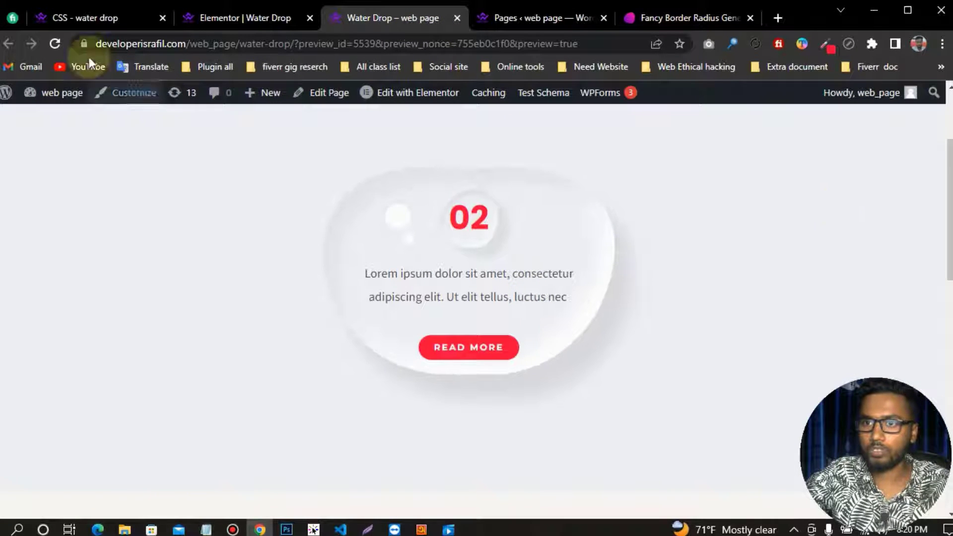
pyautogui.click(88, 17)
pyautogui.click(902, 112)
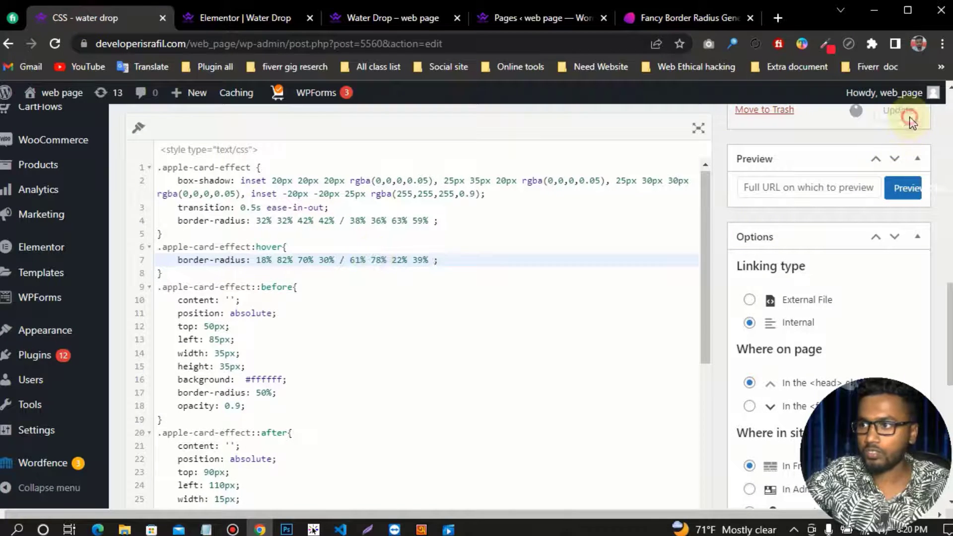
pyautogui.click(514, 17)
pyautogui.click(440, 17)
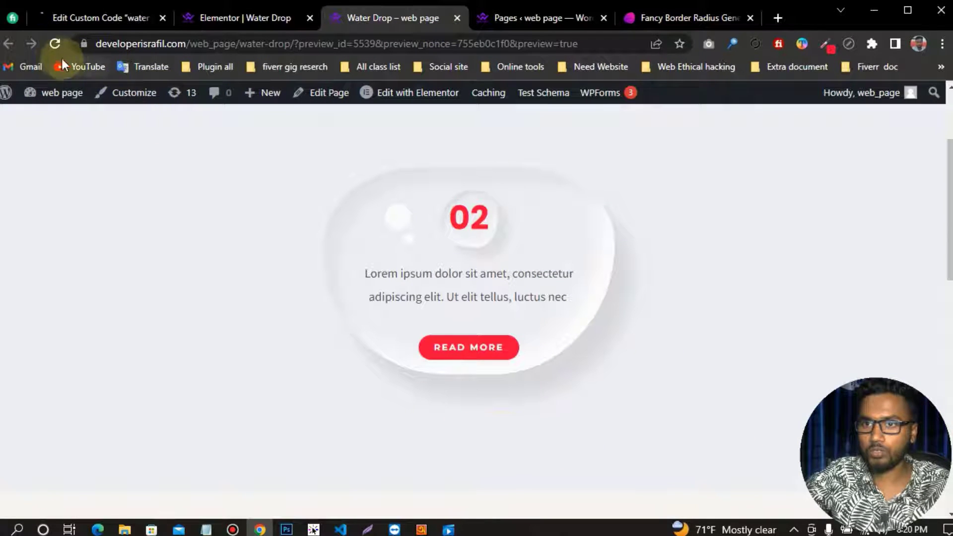
pyautogui.click(55, 45)
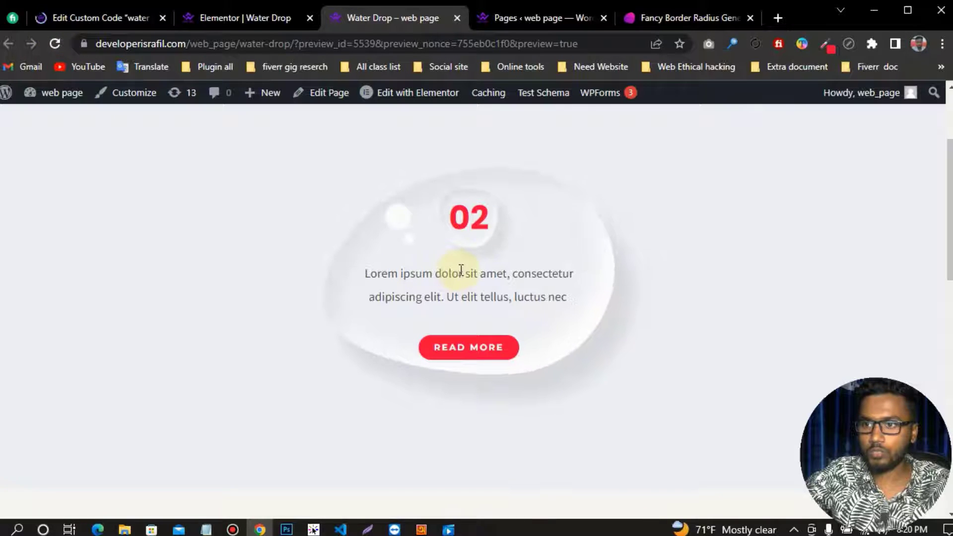
pyautogui.click(47, 42)
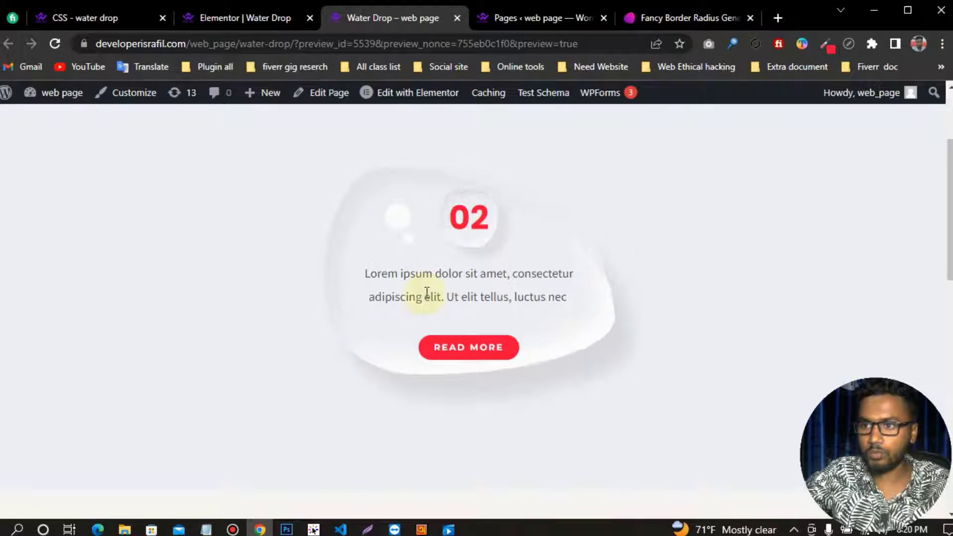
# Examine the apple-card-effect::before and ::after rules in the water drop CSS and compare them with the white highlights on the previewed card.
pyautogui.click(657, 18)
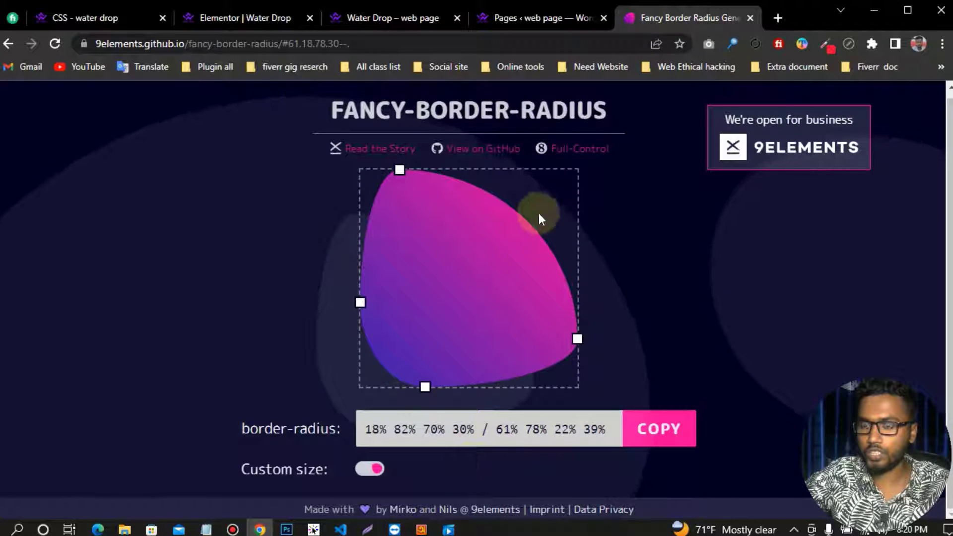
pyautogui.click(102, 15)
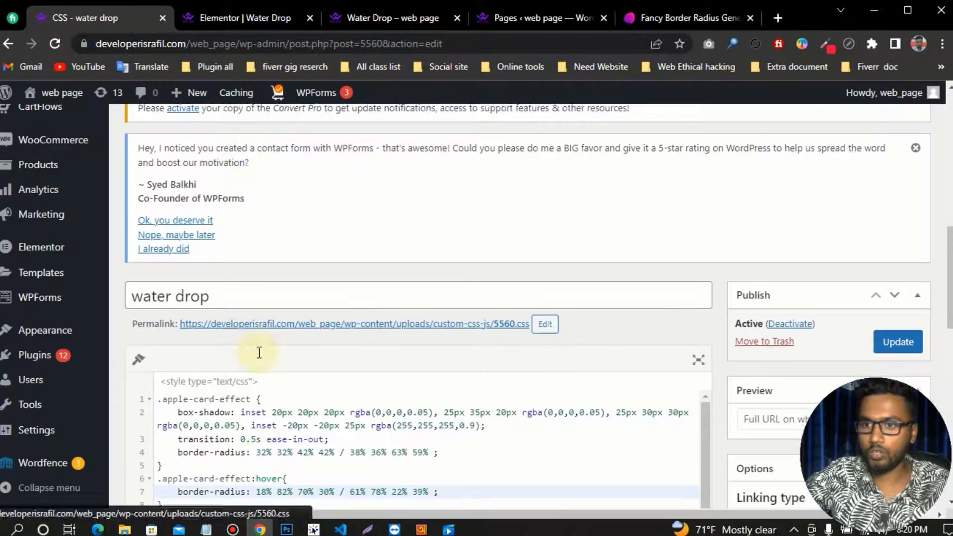
pyautogui.scroll(-2, 255, 351)
pyautogui.scroll(-2, 268, 414)
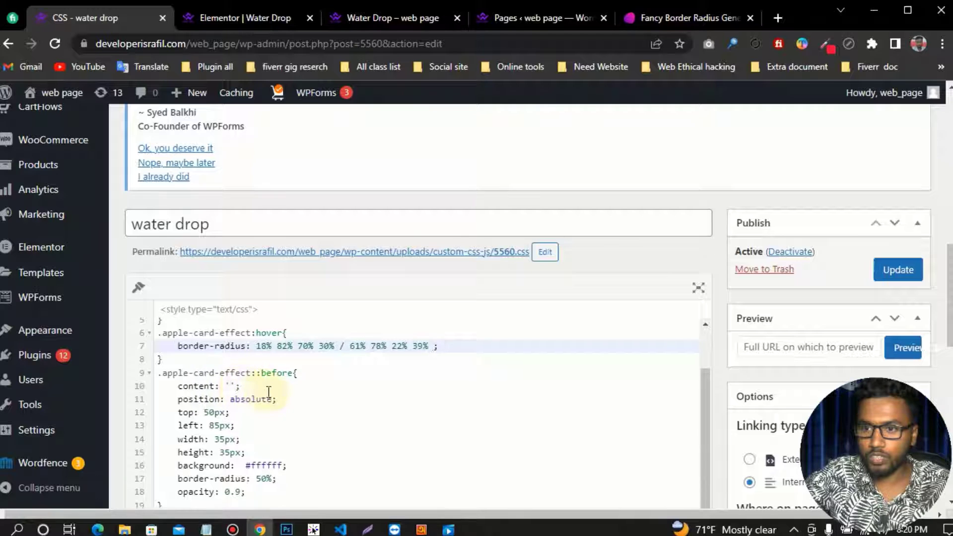
pyautogui.scroll(-4, 263, 395)
pyautogui.scroll(-2, 218, 373)
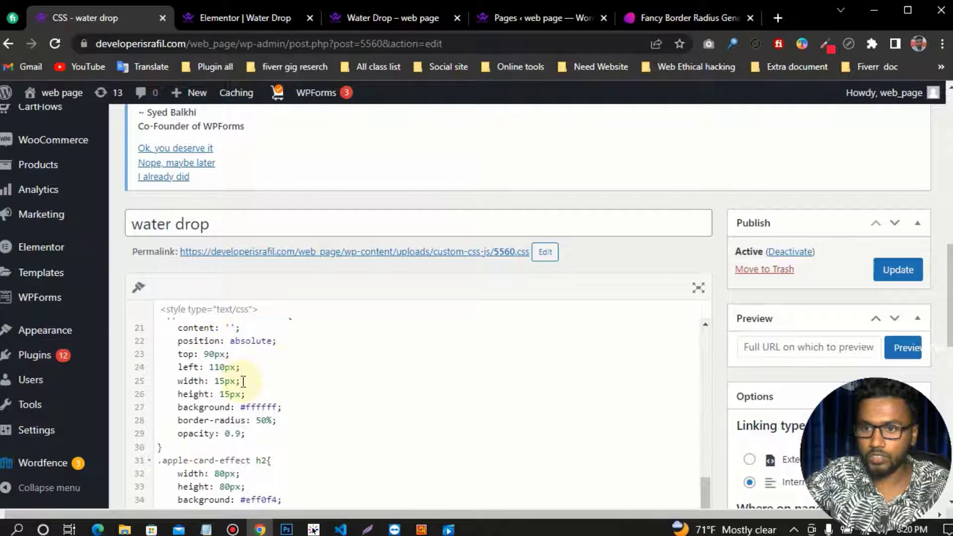
pyautogui.scroll(-3, 351, 383)
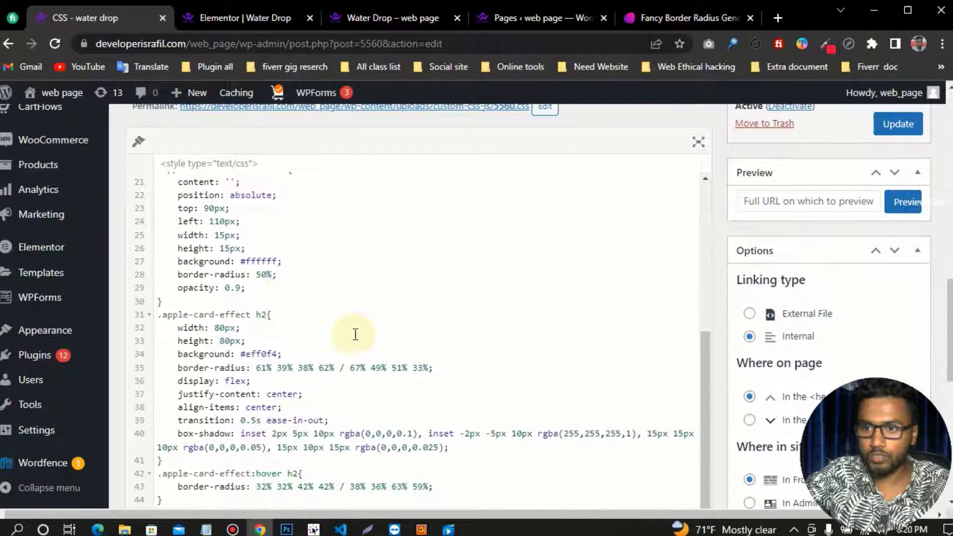
pyautogui.scroll(2, 263, 273)
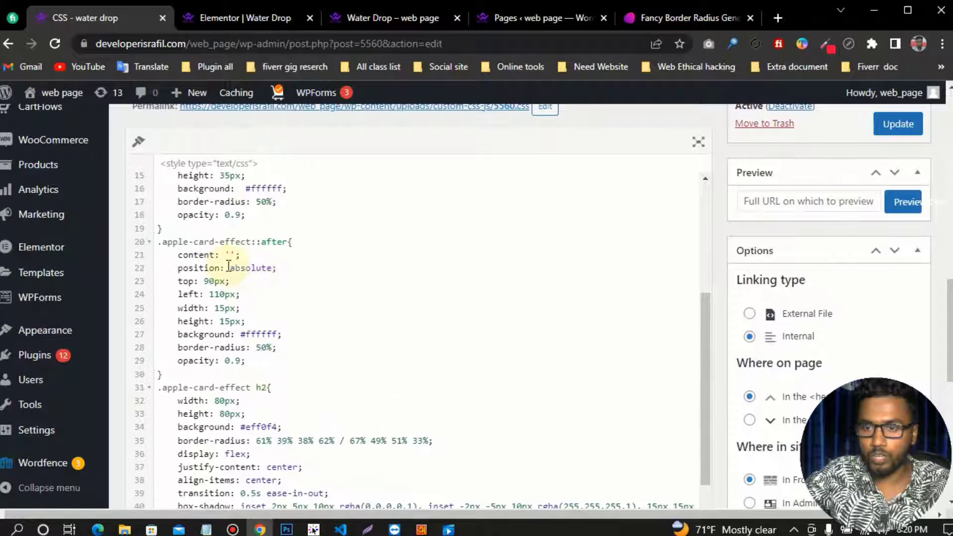
pyautogui.scroll(-2, 233, 271)
pyautogui.scroll(2, 230, 272)
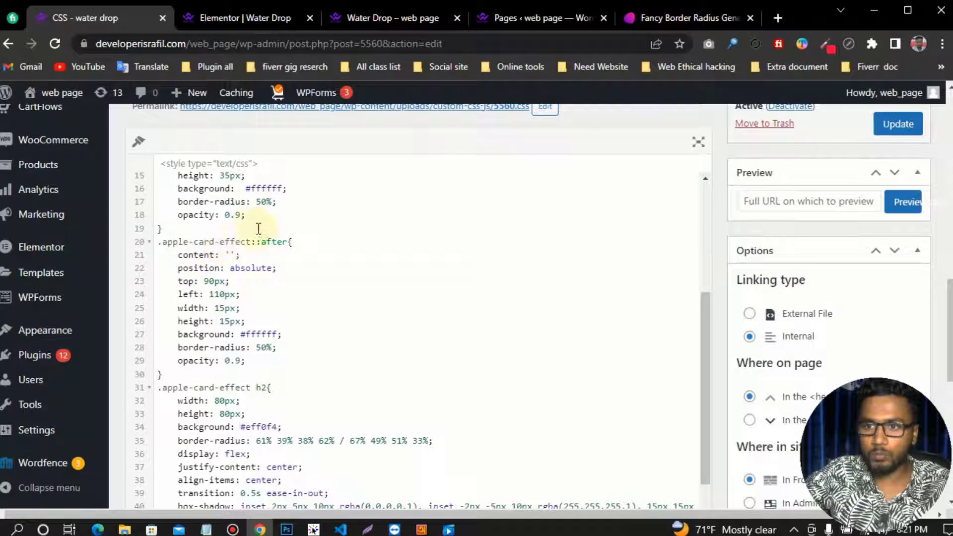
pyautogui.click(547, 18)
pyautogui.click(391, 19)
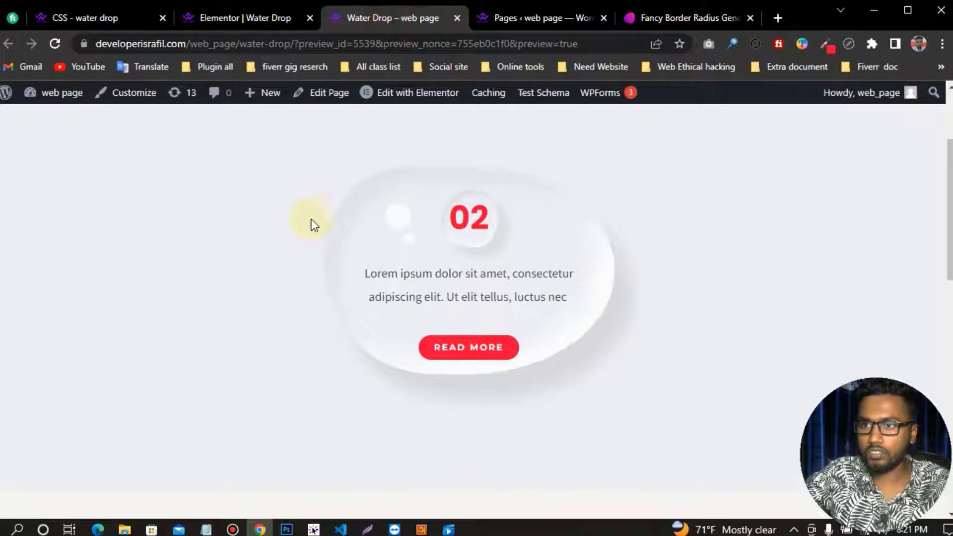
pyautogui.scroll(1, 288, 179)
# Examine the apple-card-effect h2 and hover h2 rules and compare them with the number's bubble in the Water Drop preview.
pyautogui.click(266, 17)
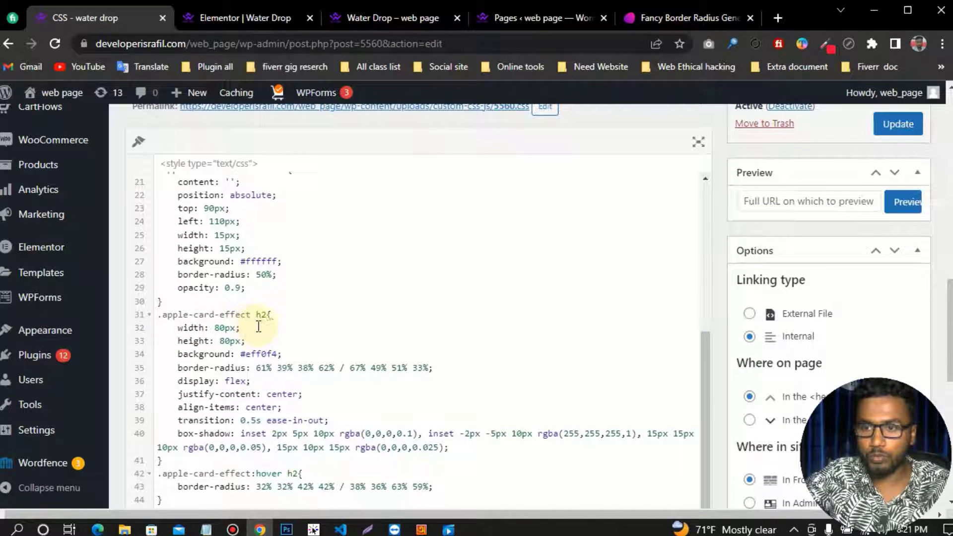
pyautogui.scroll(-1, 265, 327)
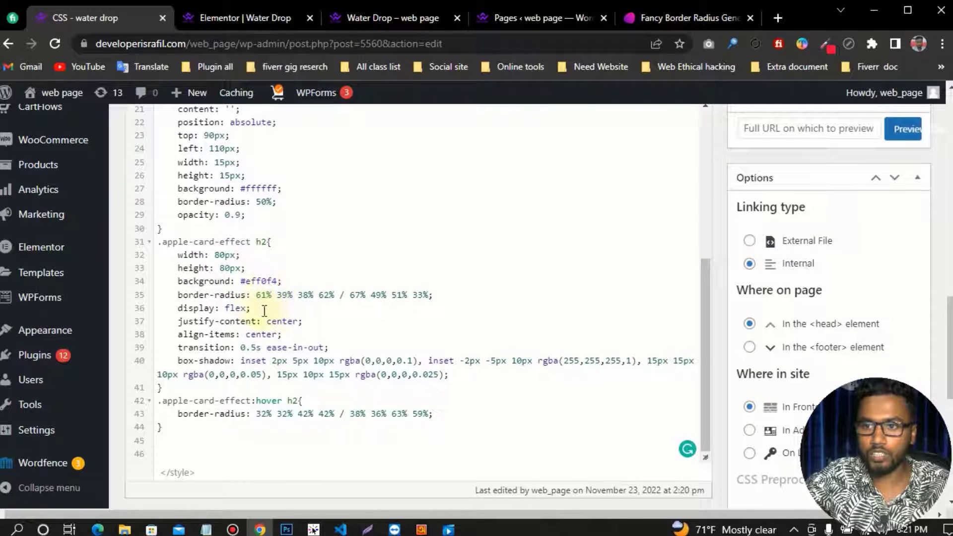
pyautogui.click(399, 17)
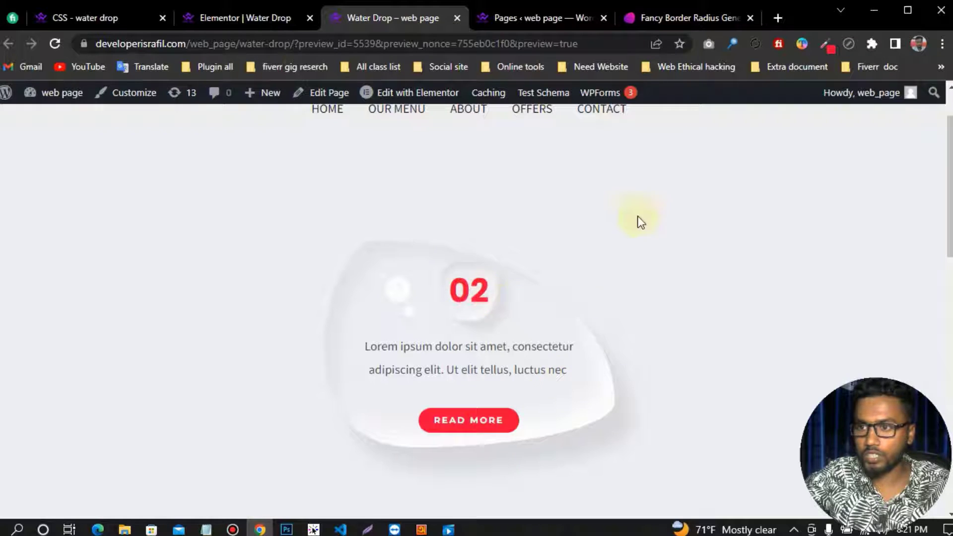
pyautogui.click(121, 15)
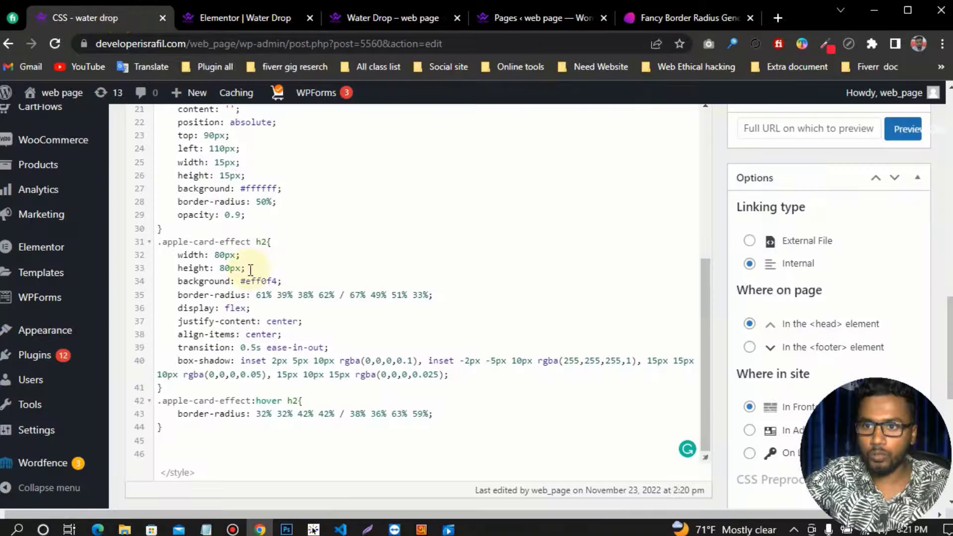
pyautogui.scroll(-1, 250, 270)
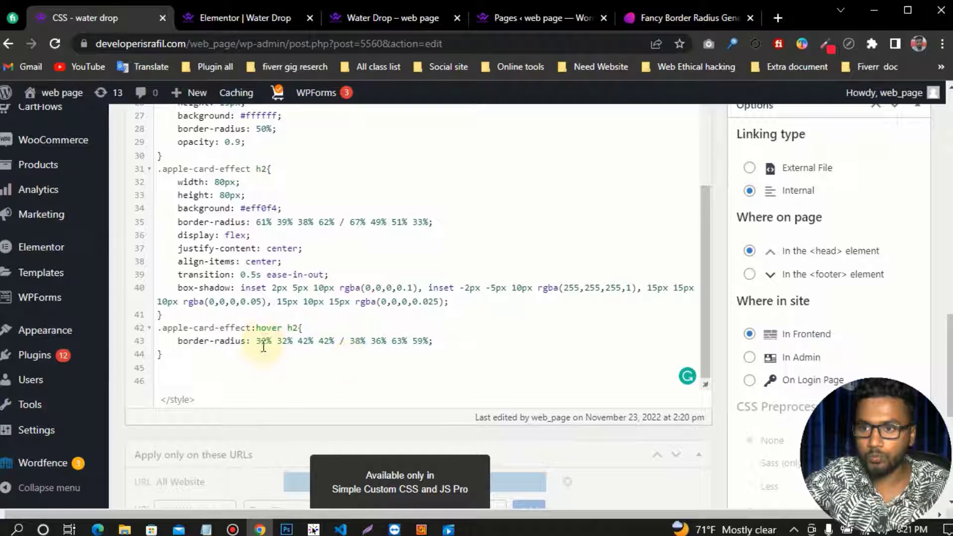
pyautogui.scroll(3, 386, 284)
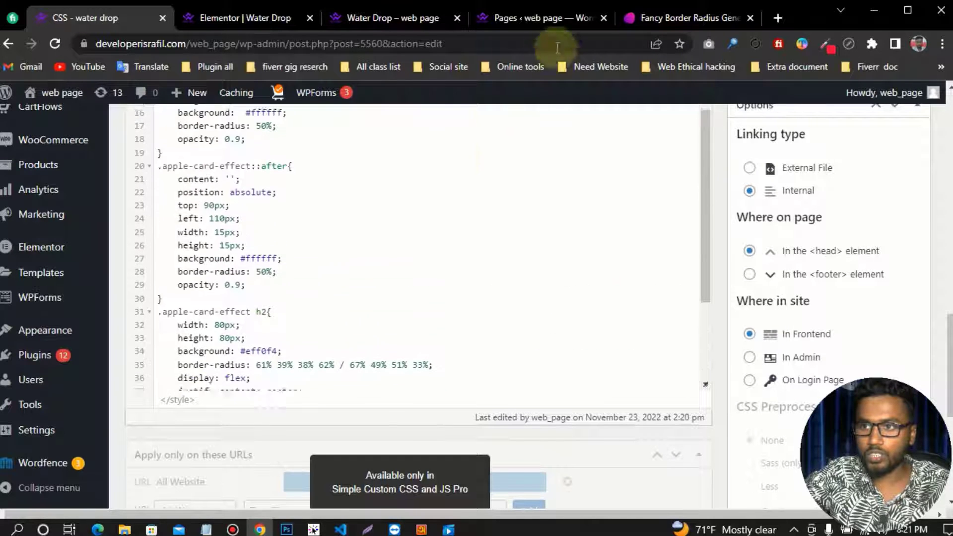
pyautogui.click(669, 16)
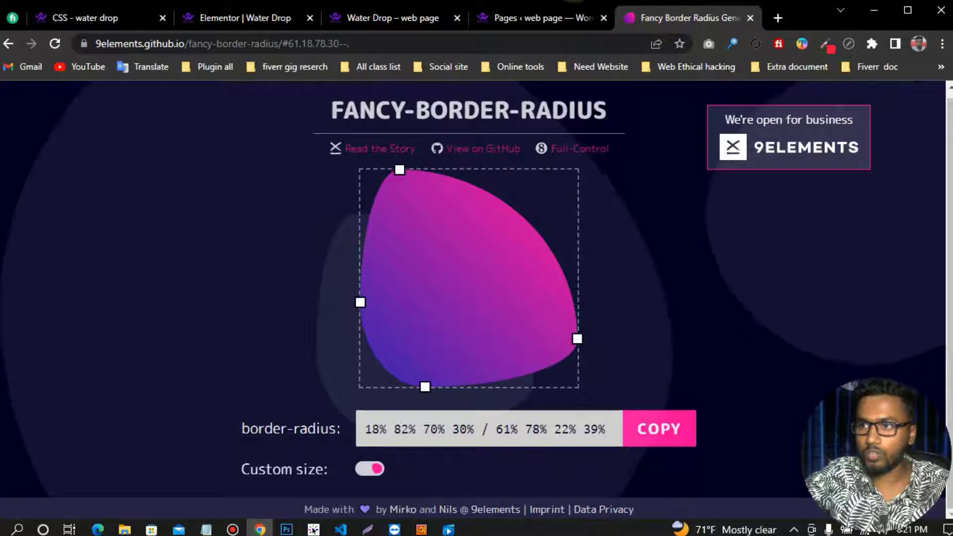
pyautogui.click(513, 15)
pyautogui.click(411, 16)
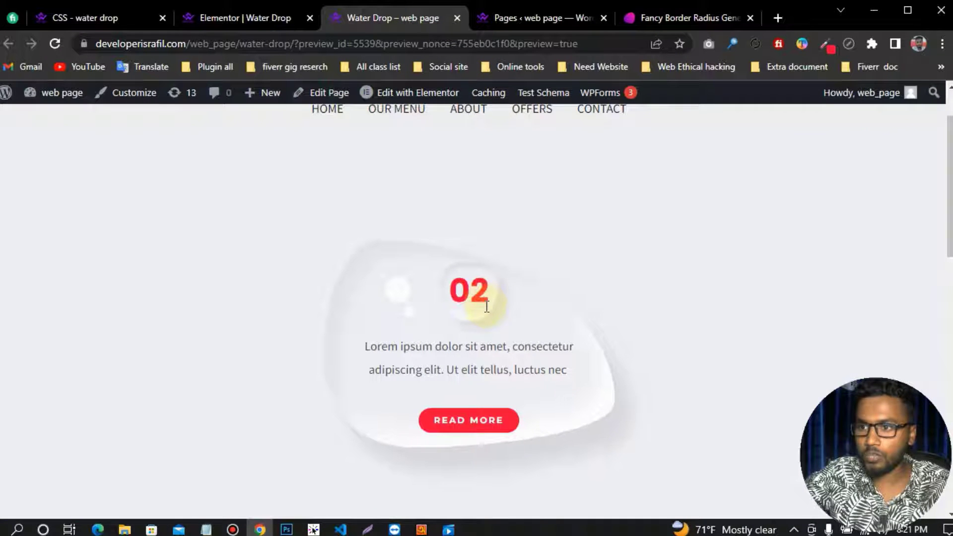
# Reshape the blob in the Fancy Border Radius Generator to 75% 25% 70% 30% / 55% 34% 66% 45%.
pyautogui.click(708, 10)
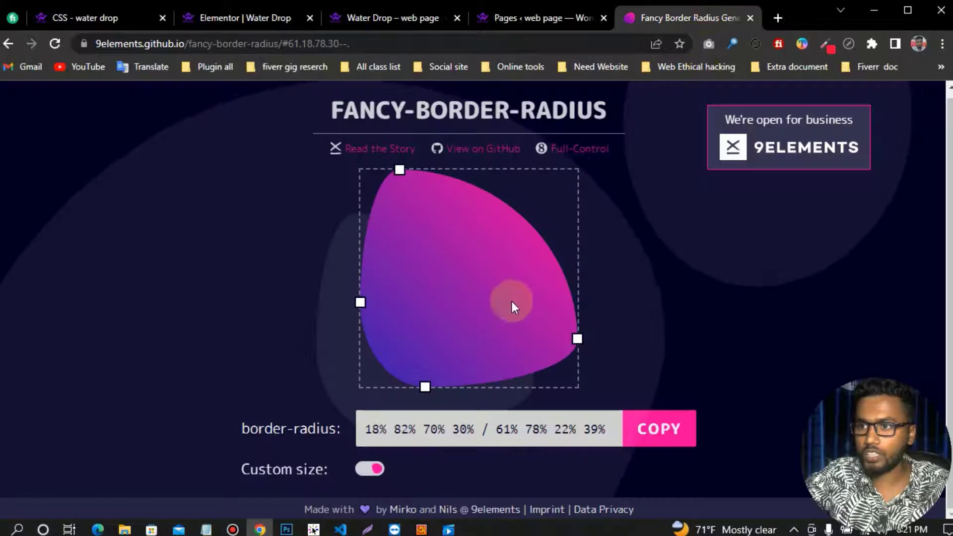
pyautogui.moveTo(400, 169); pyautogui.dragTo(527, 191)
pyautogui.moveTo(577, 339); pyautogui.dragTo(577, 243)
pyautogui.moveTo(360, 302); pyautogui.dragTo(360, 289)
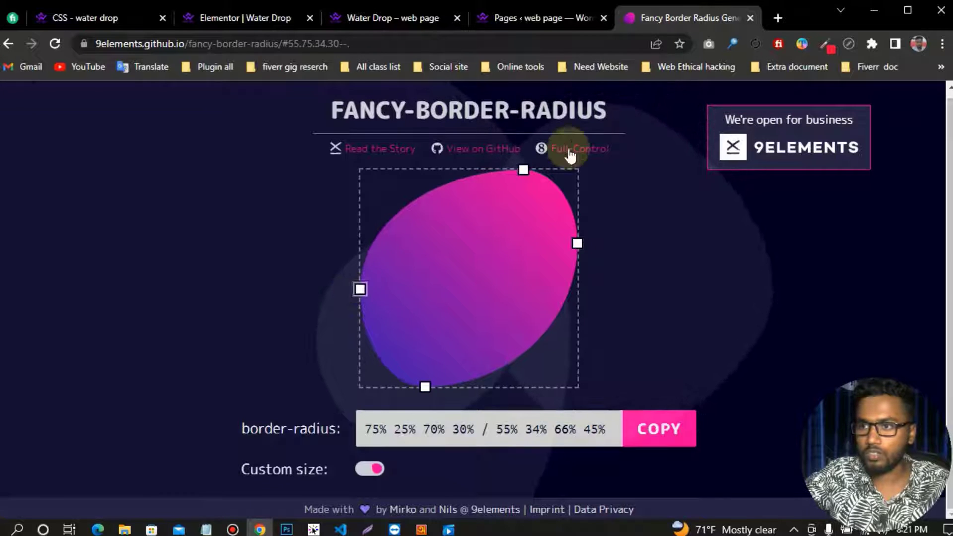
# In the generator's 8-point full-control version, shape the blob to 54% 10% 41% 27% / 60% 49% 31% 10% and copy the value.
pyautogui.click(574, 148)
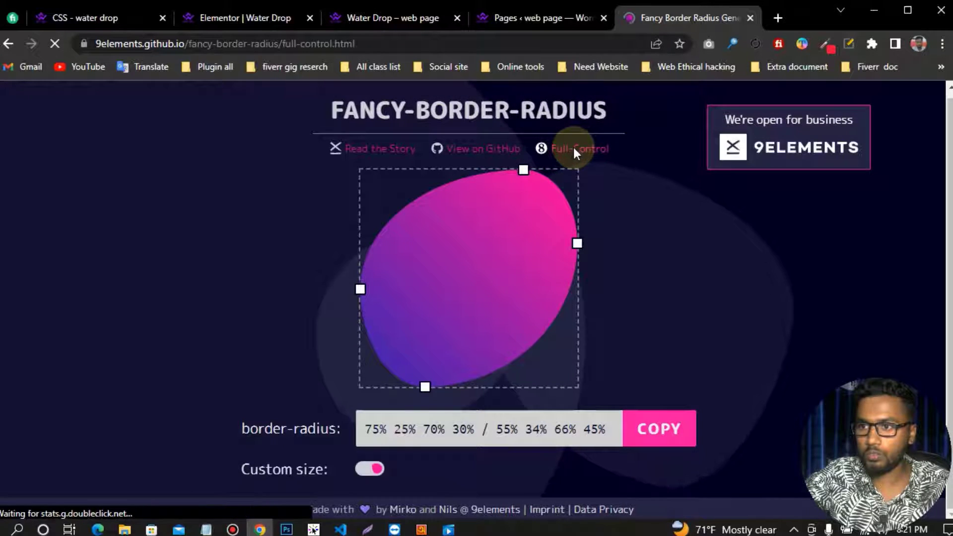
pyautogui.moveTo(360, 197); pyautogui.dragTo(360, 305)
pyautogui.moveTo(381, 175); pyautogui.dragTo(481, 185)
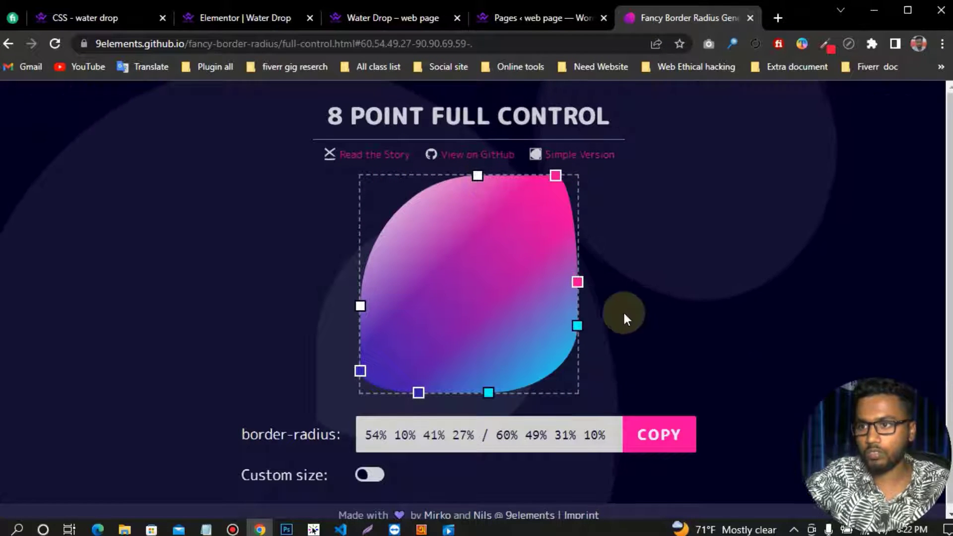
pyautogui.click(656, 436)
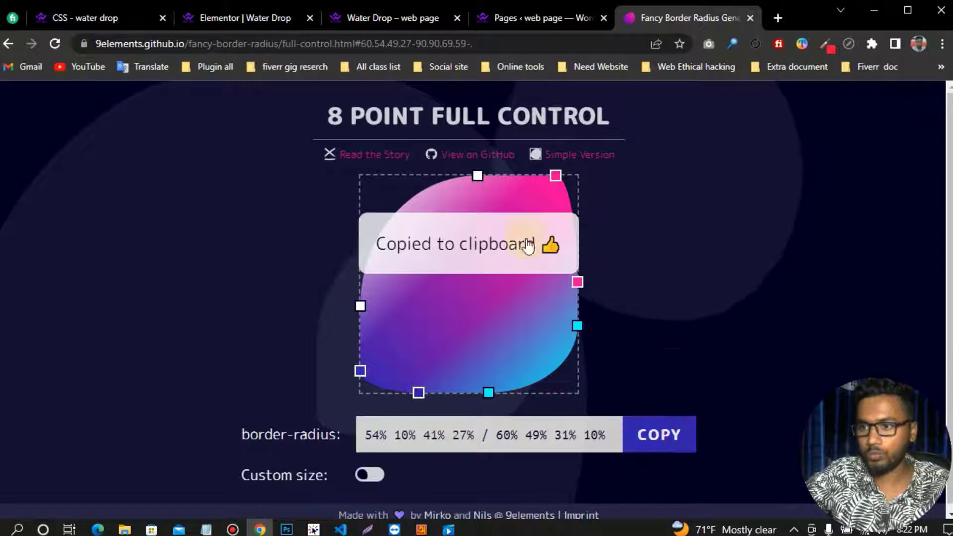
# Replace the apple-card-effect:hover h2 border-radius in the water drop CSS with the copied 54% 10% 41% 27% / 60% 49% 31% 10%.
pyautogui.click(119, 18)
pyautogui.scroll(-5, 293, 240)
pyautogui.moveTo(256, 267); pyautogui.dragTo(416, 274)
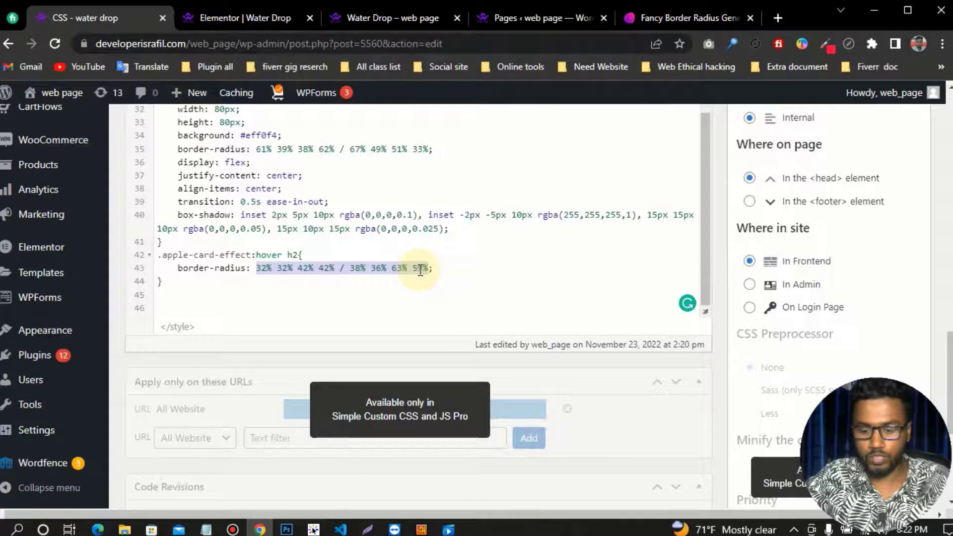
pyautogui.hotkey('ctrl', 'v')
# Save the custom CSS with the new number hover shape and refresh the Water Drop page preview.
pyautogui.scroll(5, 671, 188)
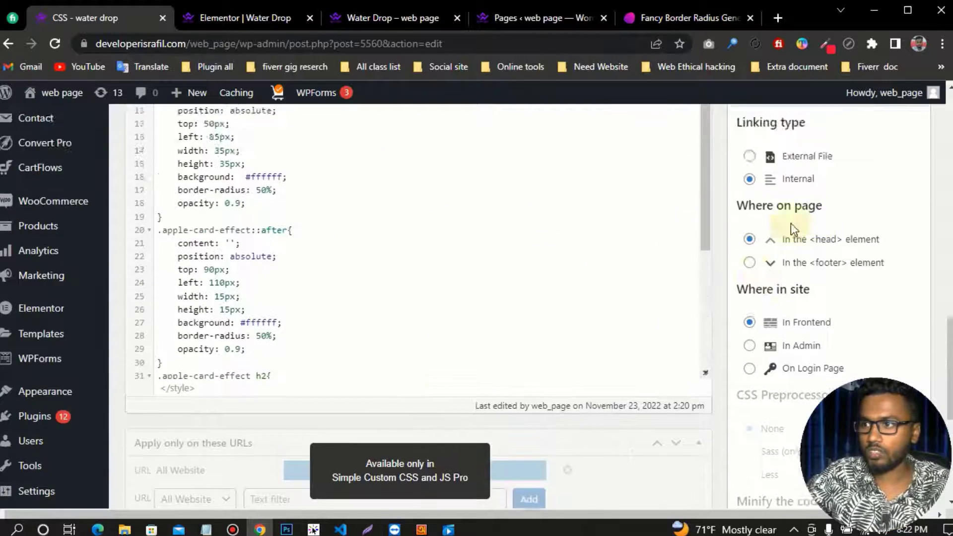
pyautogui.scroll(5, 791, 224)
pyautogui.click(900, 194)
pyautogui.click(529, 19)
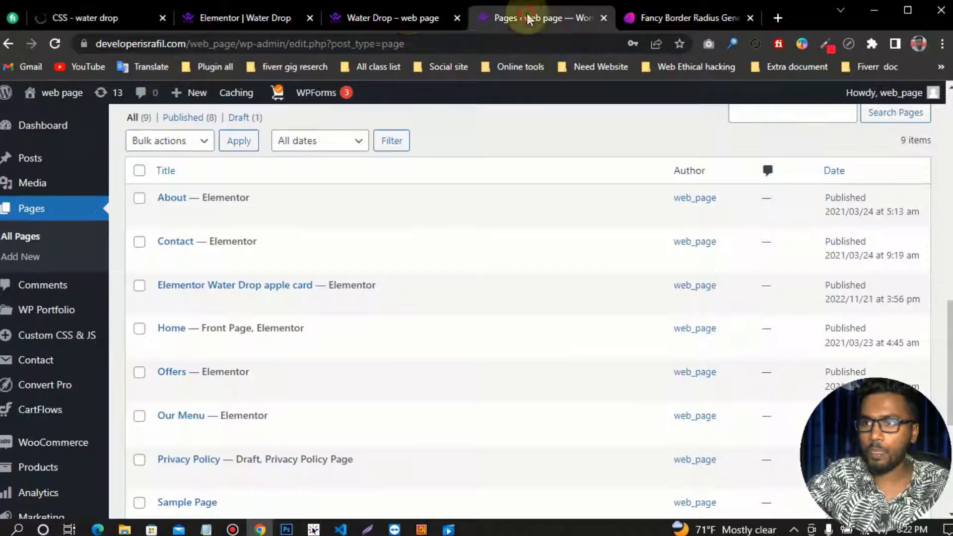
pyautogui.click(407, 18)
pyautogui.click(54, 44)
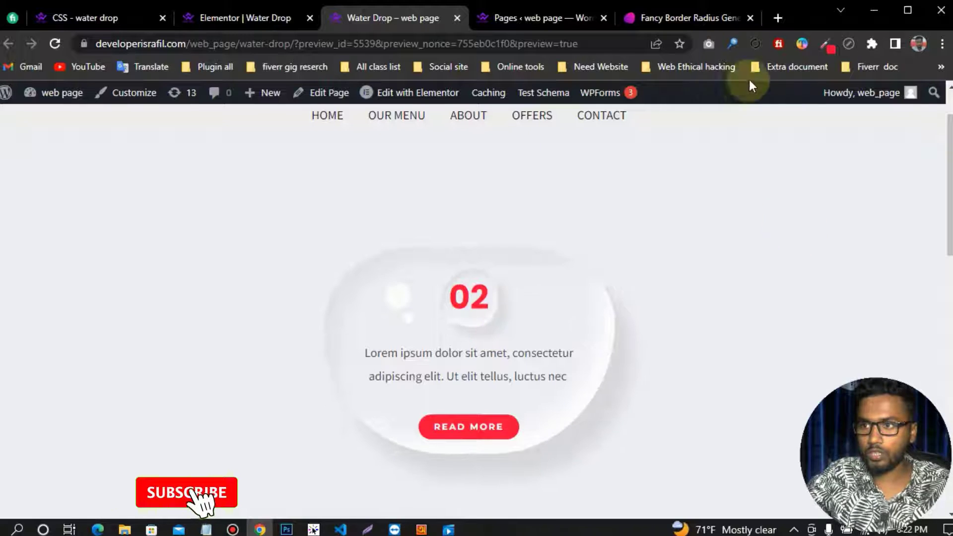
# Review the border-radius rules in the water drop CSS and the middle card's shape in the preview and in Elementor.
pyautogui.click(671, 19)
pyautogui.click(209, 16)
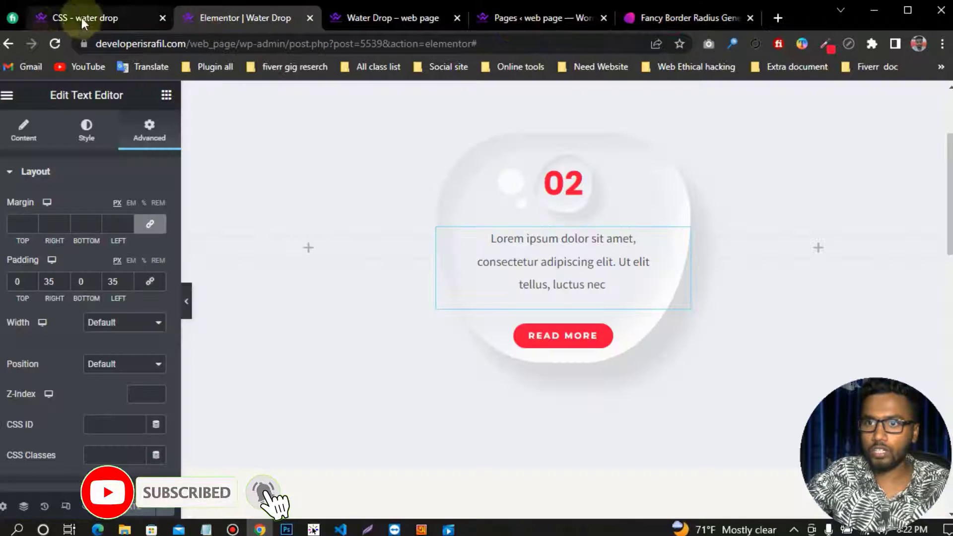
pyautogui.click(670, 18)
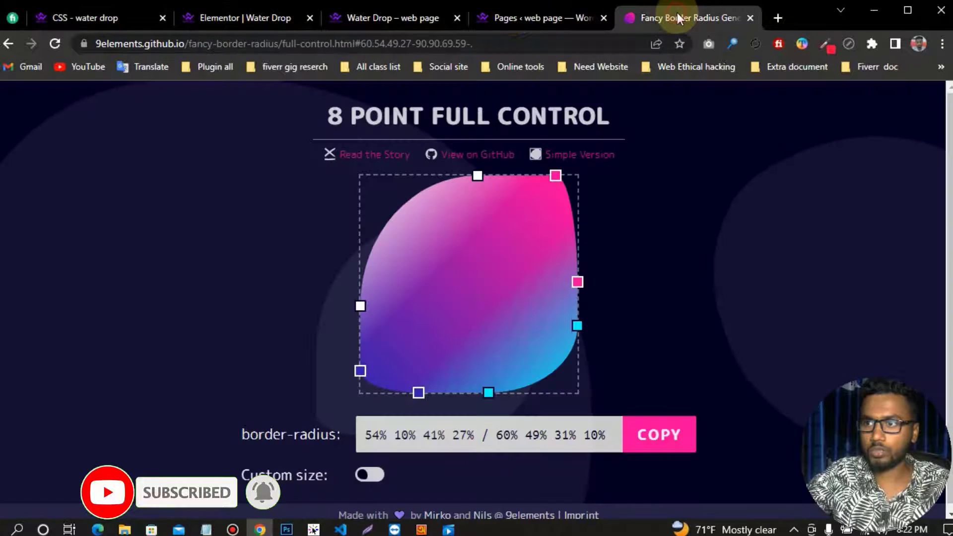
pyautogui.click(92, 18)
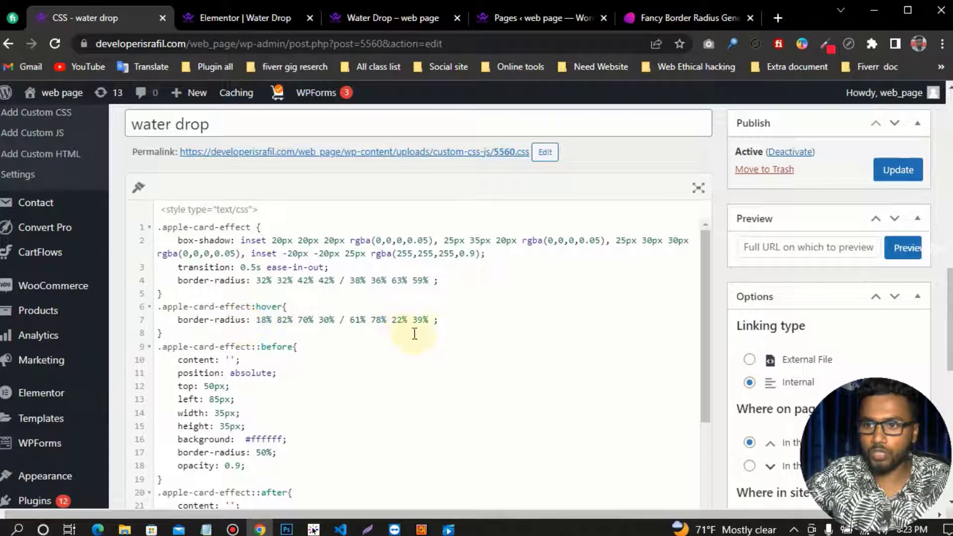
pyautogui.scroll(-3, 687, 220)
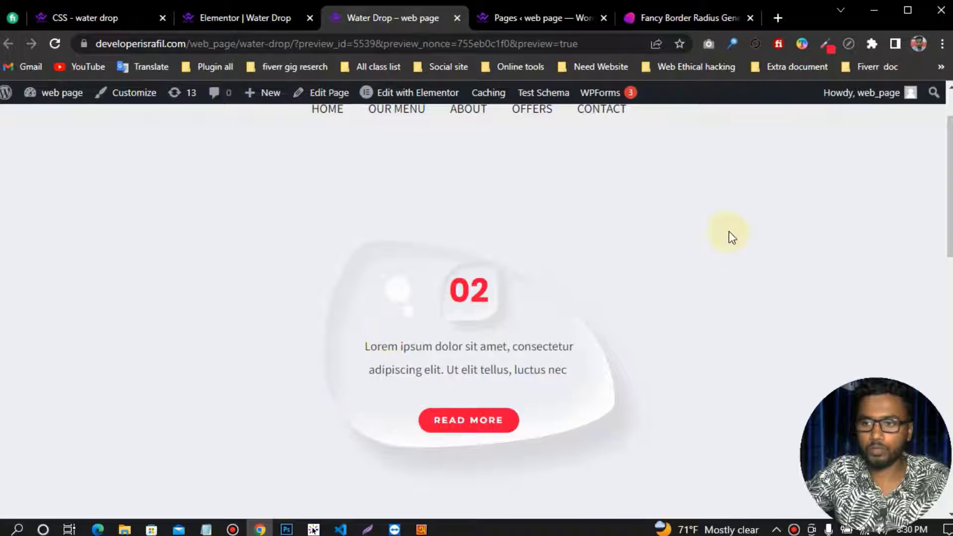
pyautogui.click(255, 18)
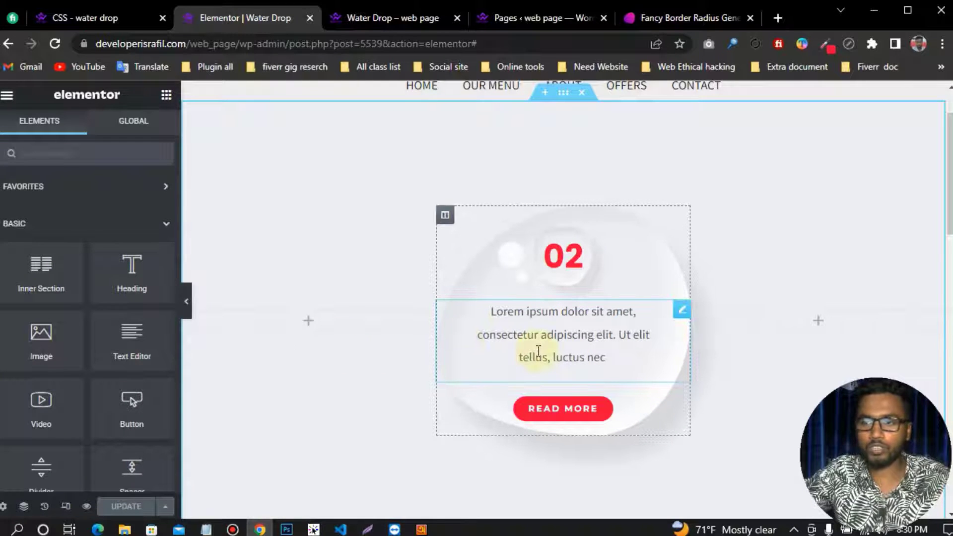
pyautogui.moveTo(524, 343)
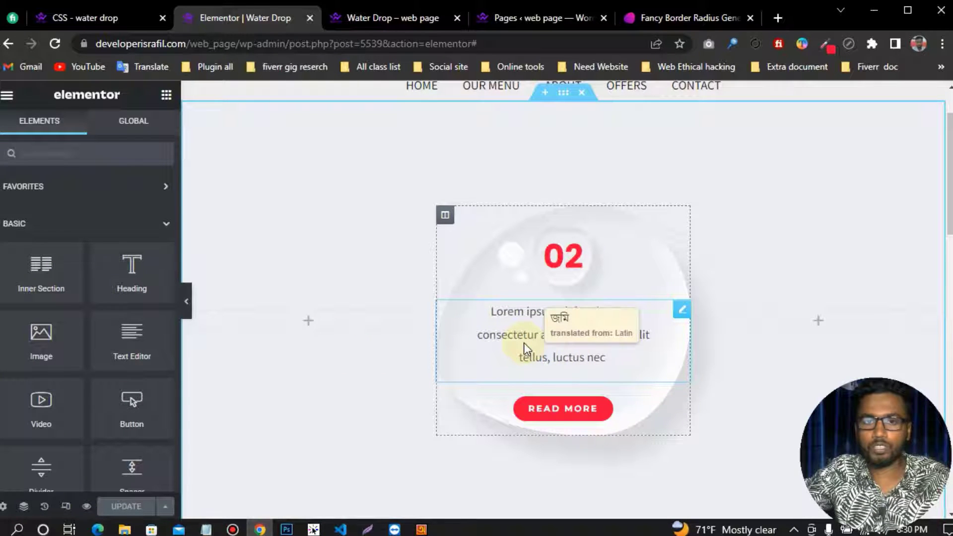